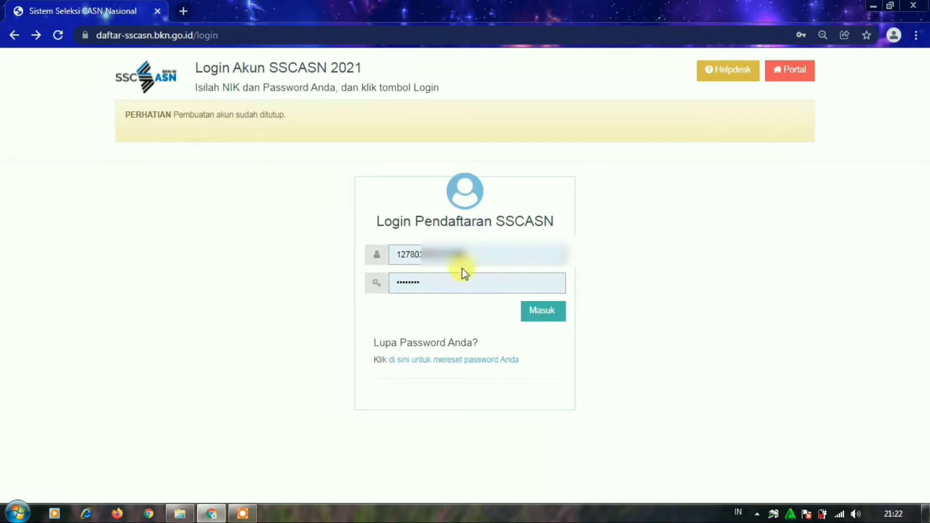
- Log in to the SSCASN account with the prefilled credentials and review the registration resume and its uploaded requirements
{"action": "left_click", "coordinate": [547, 314]}
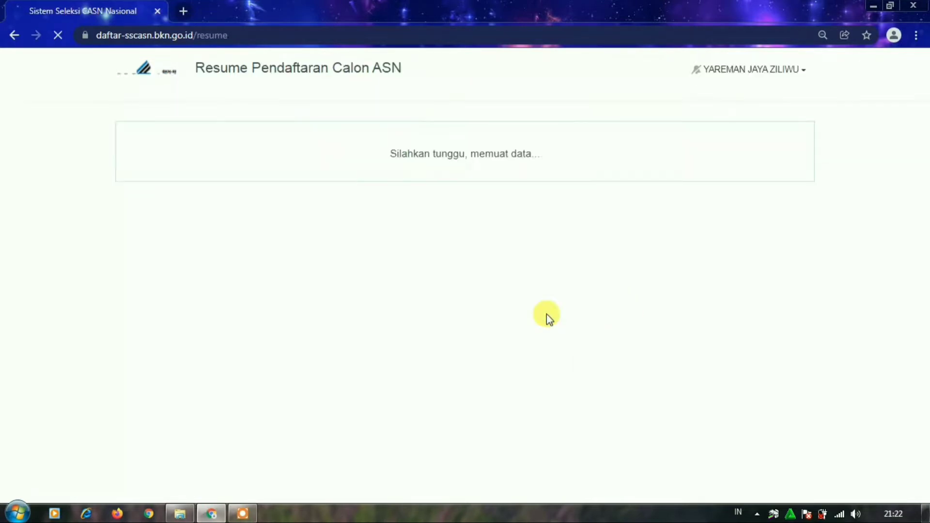
{"action": "scroll", "coordinate": [401, 272], "scroll_direction": "down", "scroll_amount": 3}
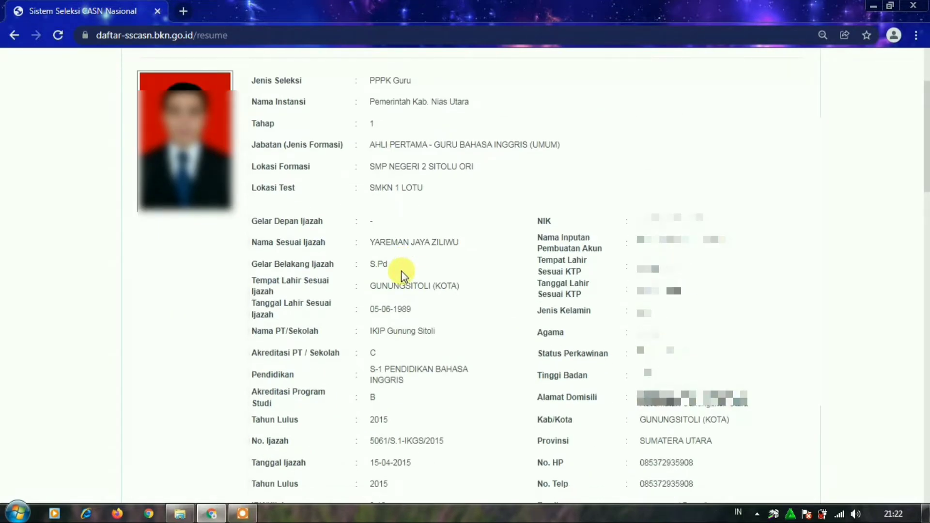
{"action": "scroll", "coordinate": [401, 271], "scroll_direction": "down", "scroll_amount": 7}
{"action": "scroll", "coordinate": [401, 271], "scroll_direction": "up", "scroll_amount": 7}
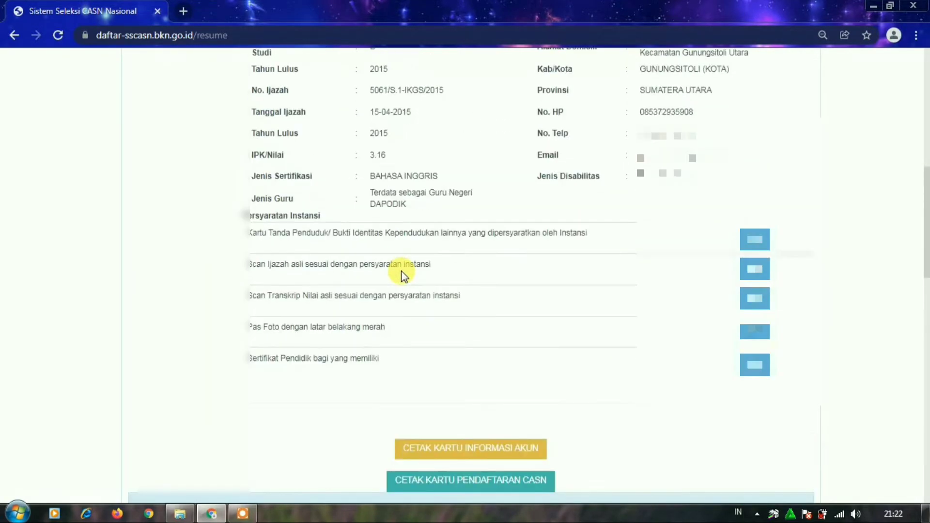
{"action": "scroll", "coordinate": [401, 271], "scroll_direction": "up", "scroll_amount": 2}
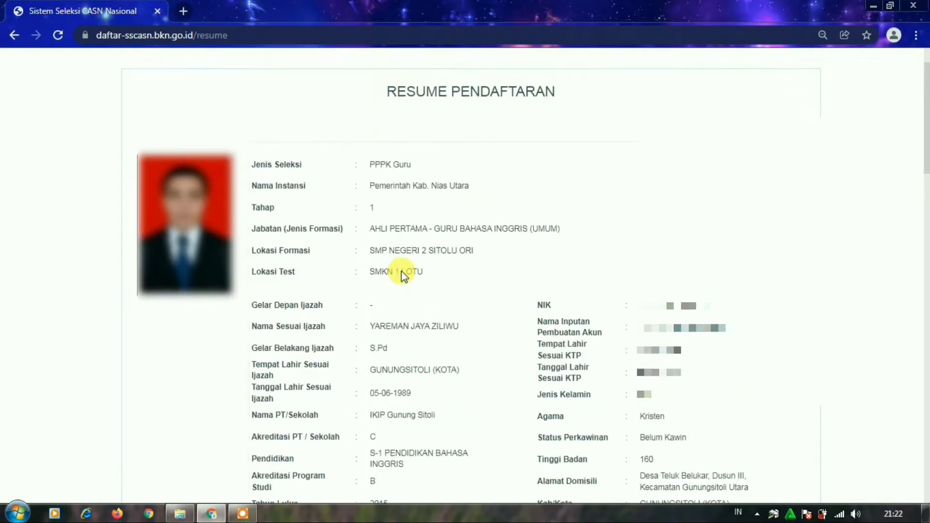
{"action": "scroll", "coordinate": [401, 271], "scroll_direction": "down", "scroll_amount": 2}
{"action": "scroll", "coordinate": [401, 272], "scroll_direction": "down", "scroll_amount": 4}
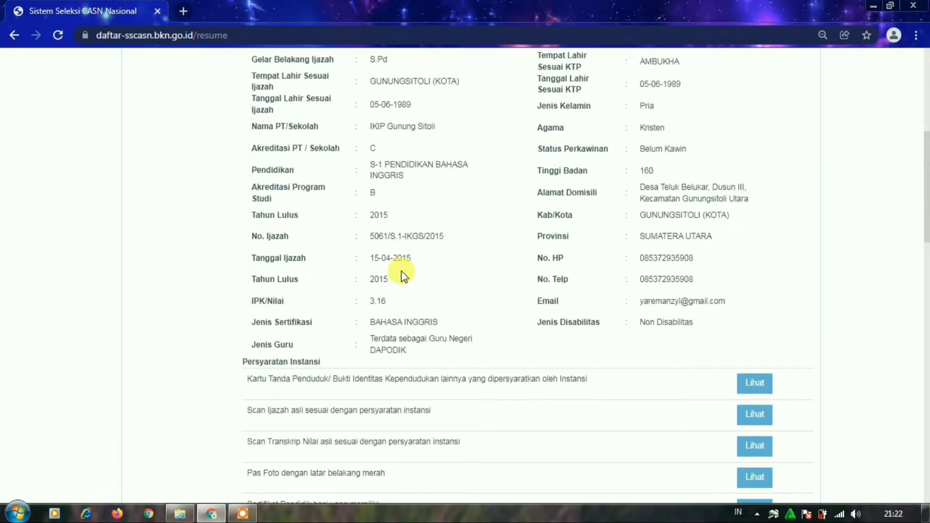
{"action": "scroll", "coordinate": [401, 271], "scroll_direction": "down", "scroll_amount": 6}
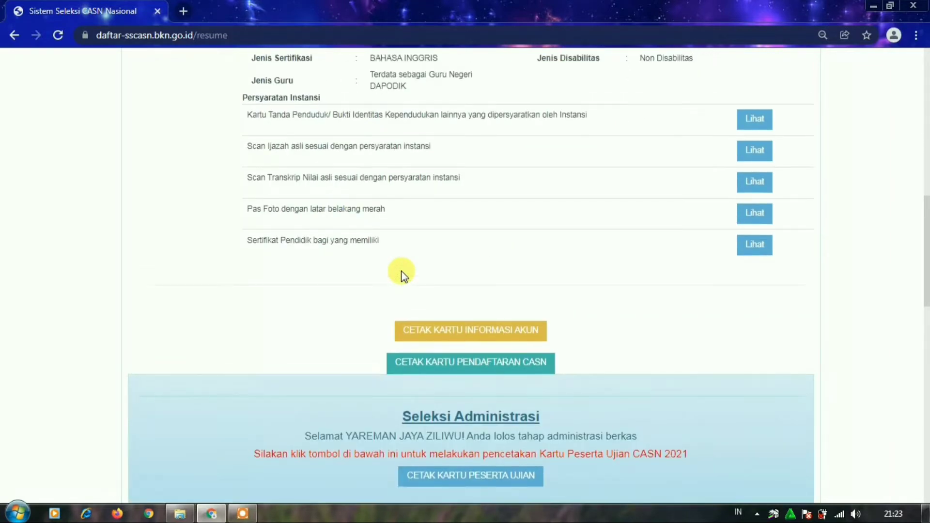
{"action": "scroll", "coordinate": [401, 271], "scroll_direction": "down", "scroll_amount": 2}
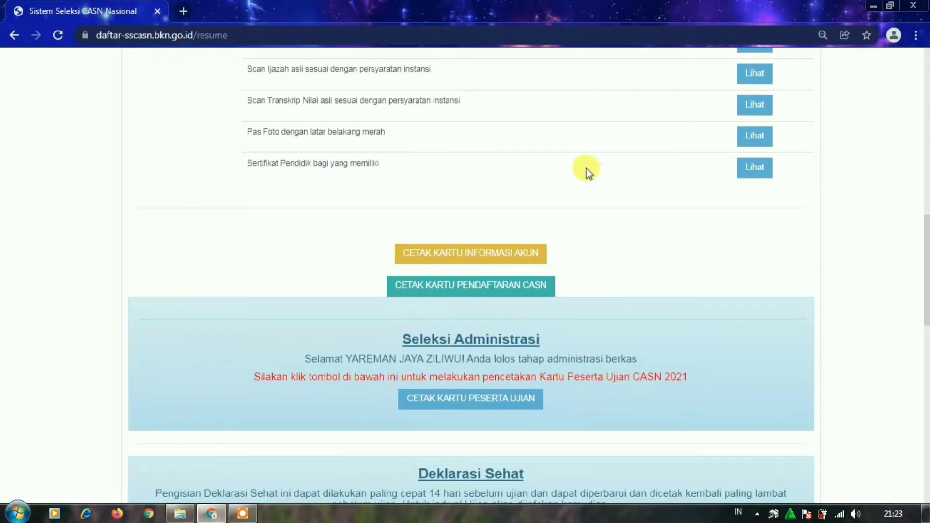
- Open the Pengisian Daftar Riwayat Hidup form from the Seleksi Kompetensi PPPK section of the resume
{"action": "scroll", "coordinate": [432, 186], "scroll_direction": "up", "scroll_amount": 3}
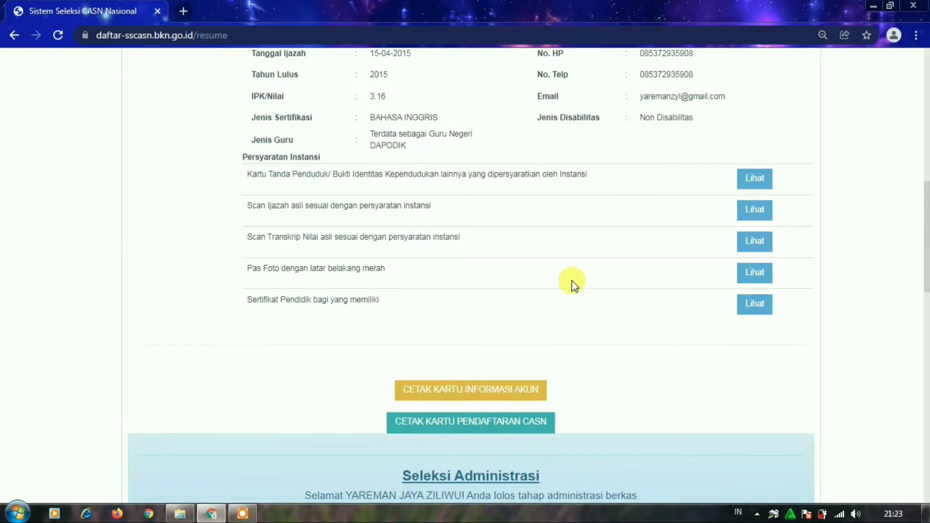
{"action": "scroll", "coordinate": [571, 281], "scroll_direction": "down", "scroll_amount": 4}
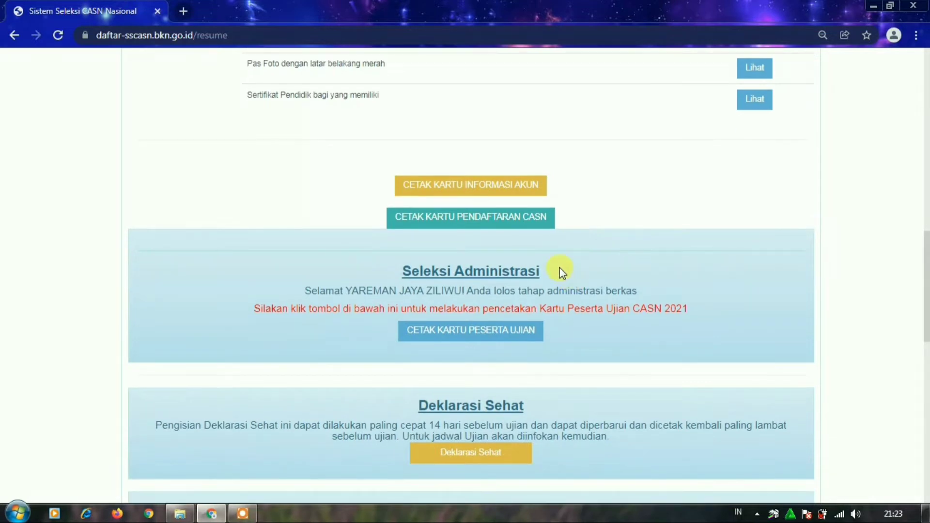
{"action": "scroll", "coordinate": [528, 250], "scroll_direction": "down", "scroll_amount": 4}
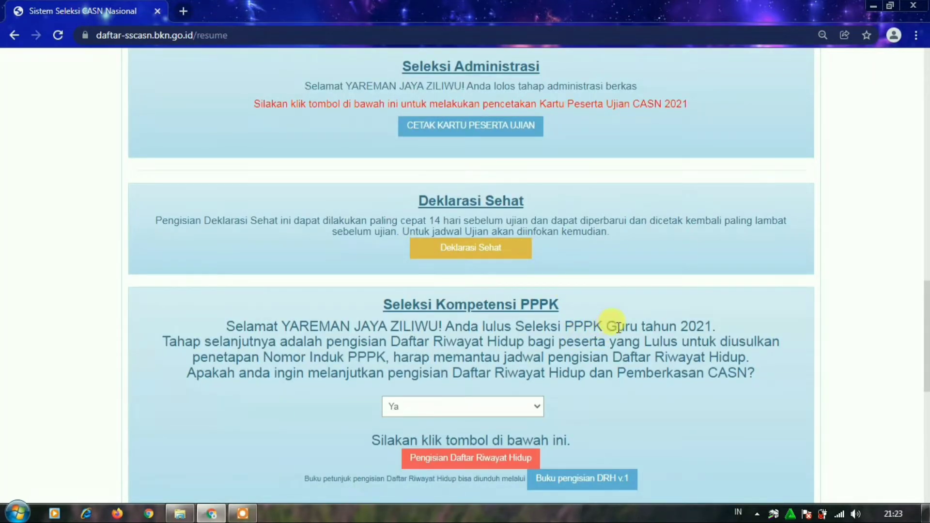
{"action": "scroll", "coordinate": [600, 328], "scroll_direction": "down", "scroll_amount": 1}
{"action": "scroll", "coordinate": [587, 307], "scroll_direction": "down", "scroll_amount": 3}
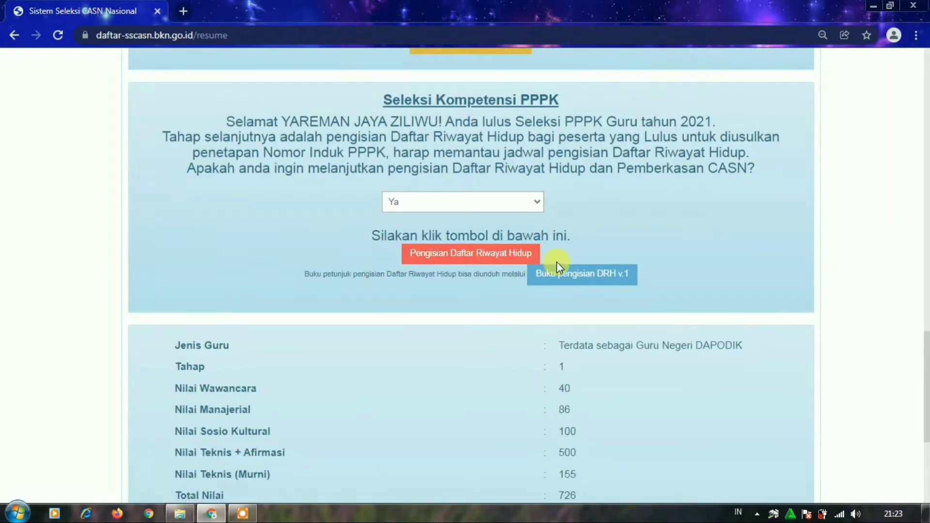
{"action": "left_click", "coordinate": [459, 261]}
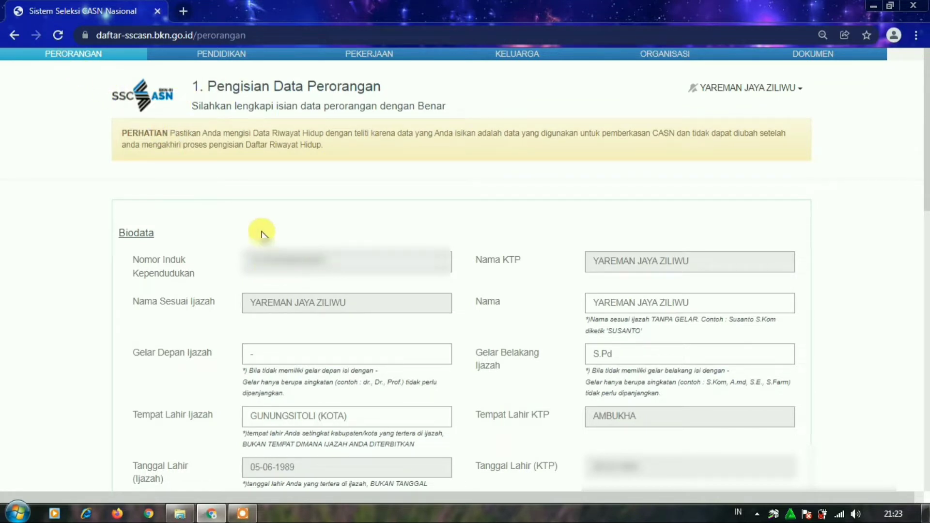
- Examine the Biodata fields of the Data Perorangan form, from the identity number to Tempat Lahir Ijazah
{"action": "scroll", "coordinate": [265, 234], "scroll_direction": "down", "scroll_amount": 4}
{"action": "scroll", "coordinate": [320, 249], "scroll_direction": "up", "scroll_amount": 4}
{"action": "scroll", "coordinate": [244, 249], "scroll_direction": "down", "scroll_amount": 1}
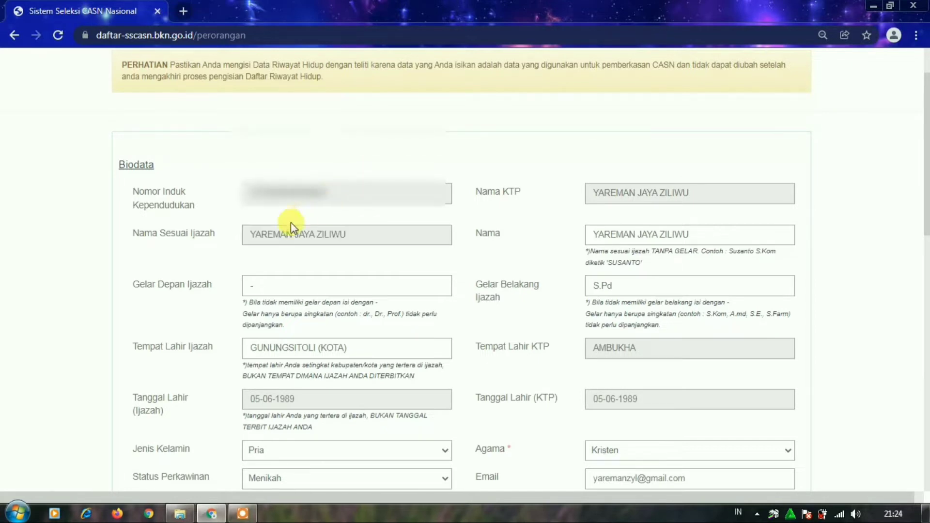
{"action": "scroll", "coordinate": [272, 230], "scroll_direction": "down", "scroll_amount": 2}
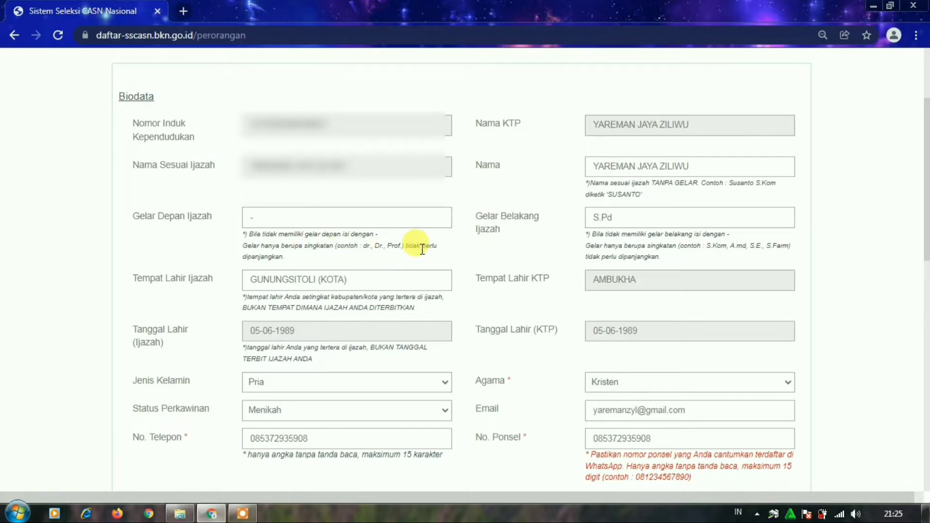
{"action": "scroll", "coordinate": [247, 228], "scroll_direction": "down", "scroll_amount": 1}
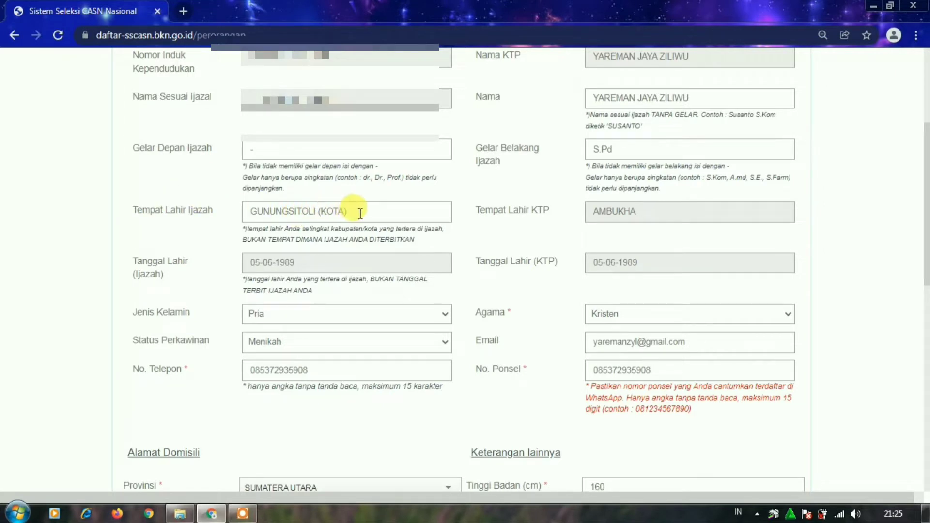
{"action": "left_click", "coordinate": [271, 211]}
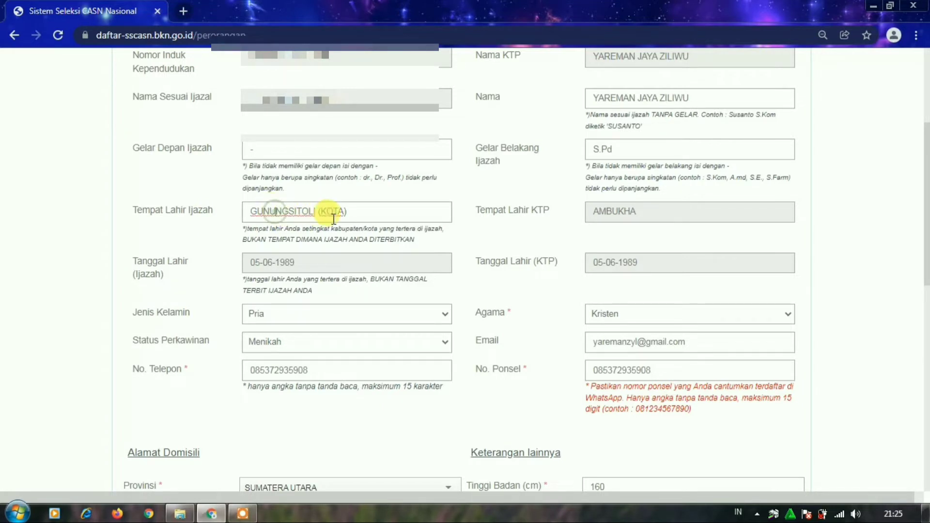
{"action": "left_click", "coordinate": [417, 193]}
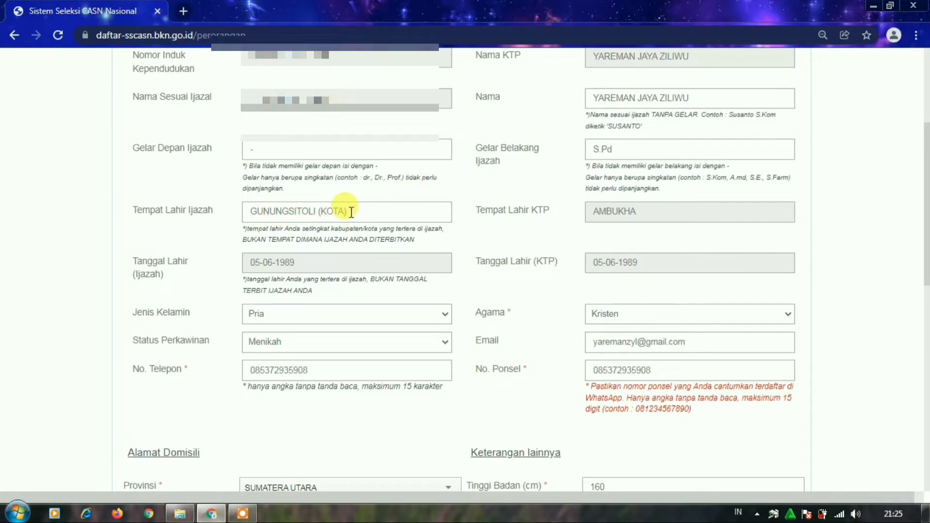
- Clear Tempat Lahir Ijazah and refill it with the suggested entry GUNUNGSITOLI (KOTA)
{"action": "left_click", "coordinate": [351, 212]}
{"action": "key", "text": "BackSpace"}
{"action": "key", "text": "BackSpace"}
{"action": "key", "text": "BackSpace"}
{"action": "key", "text": "BackSpace"}
{"action": "key", "text": "BackSpace"}
{"action": "key", "text": "BackSpace"}
{"action": "key", "text": "BackSpace"}
{"action": "key", "text": "BackSpace"}
{"action": "key", "text": "BackSpace"}
{"action": "key", "text": "BackSpace"}
{"action": "key", "text": "BackSpace"}
{"action": "key", "text": "BackSpace"}
{"action": "key", "text": "BackSpace"}
{"action": "key", "text": "BackSpace"}
{"action": "key", "text": "BackSpace"}
{"action": "key", "text": "BackSpace"}
{"action": "key", "text": "BackSpace"}
{"action": "key", "text": "BackSpace"}
{"action": "key", "text": "BackSpace"}
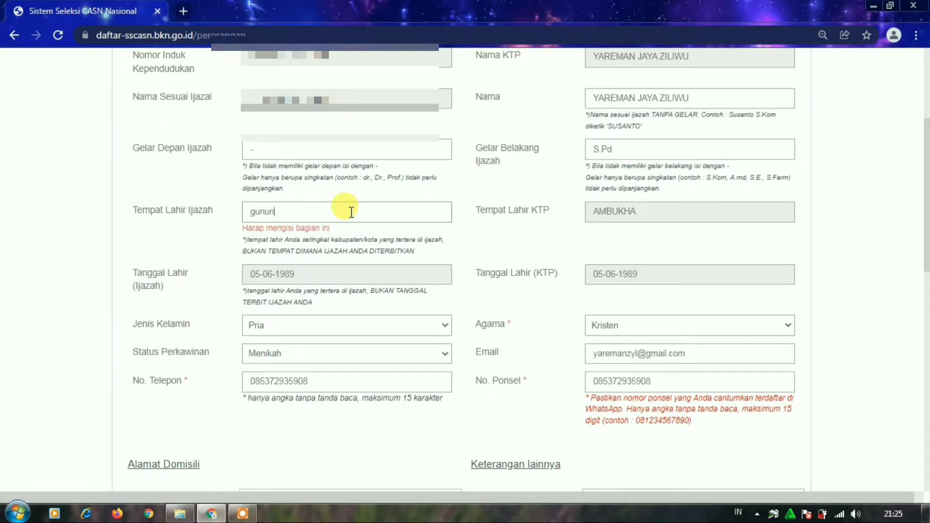
{"action": "key", "text": "BackSpace"}
{"action": "key", "text": "BackSpace"}
{"action": "key", "text": "BackSpace"}
{"action": "key", "text": "BackSpace"}
{"action": "key", "text": "BackSpace"}
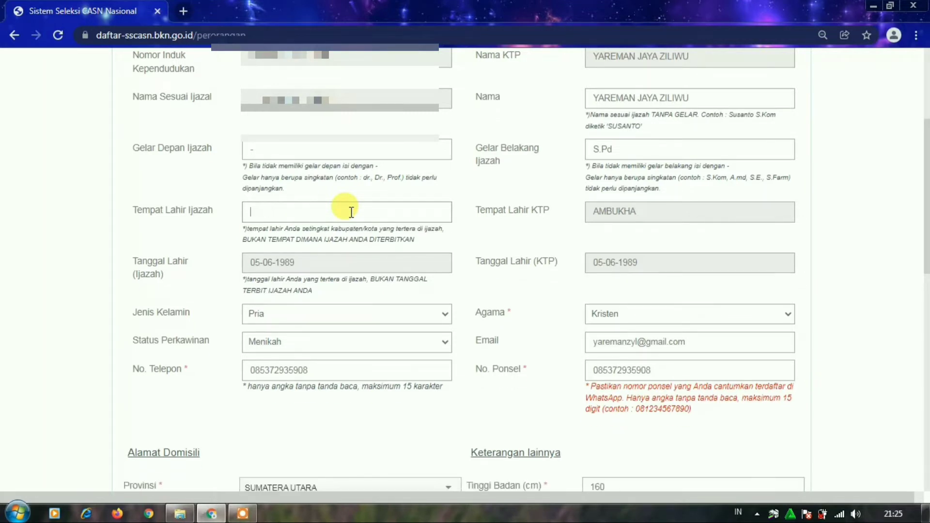
{"action": "type", "text": "GUNU"}
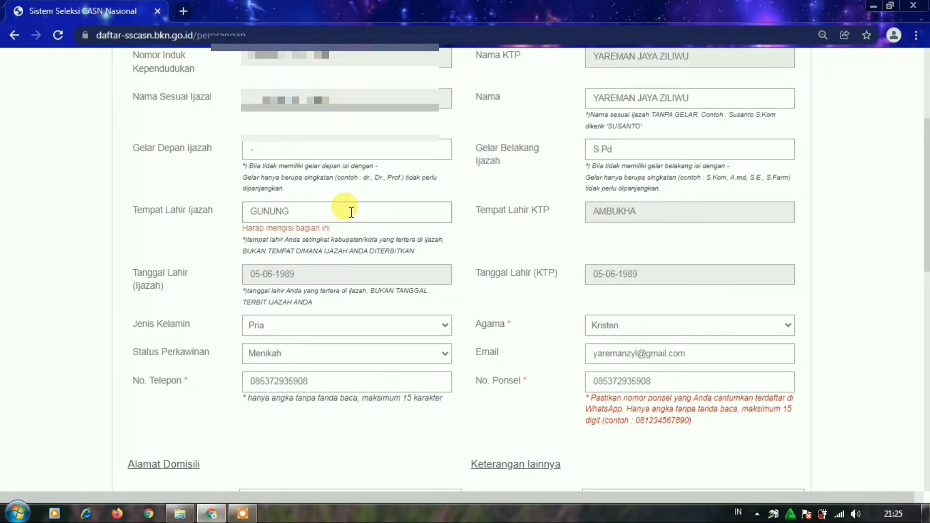
{"action": "type", "text": "NGS"}
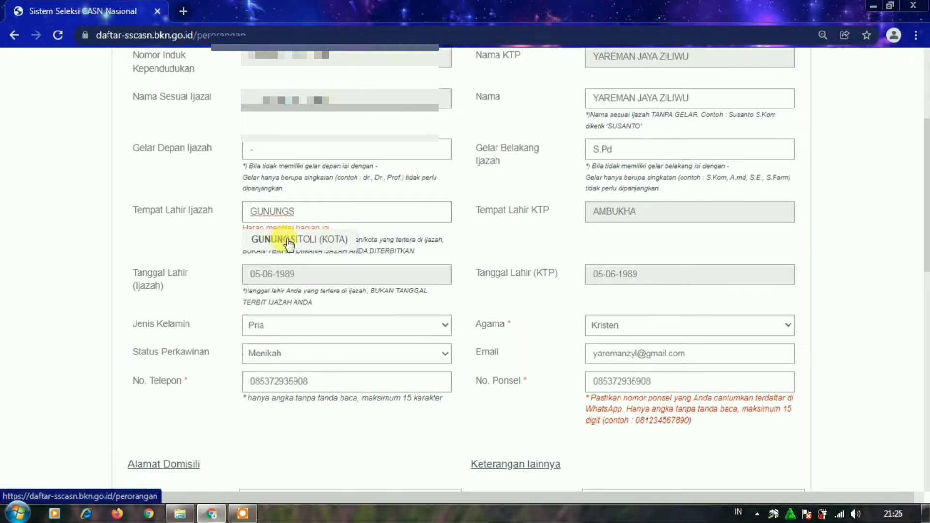
{"action": "left_click", "coordinate": [289, 239]}
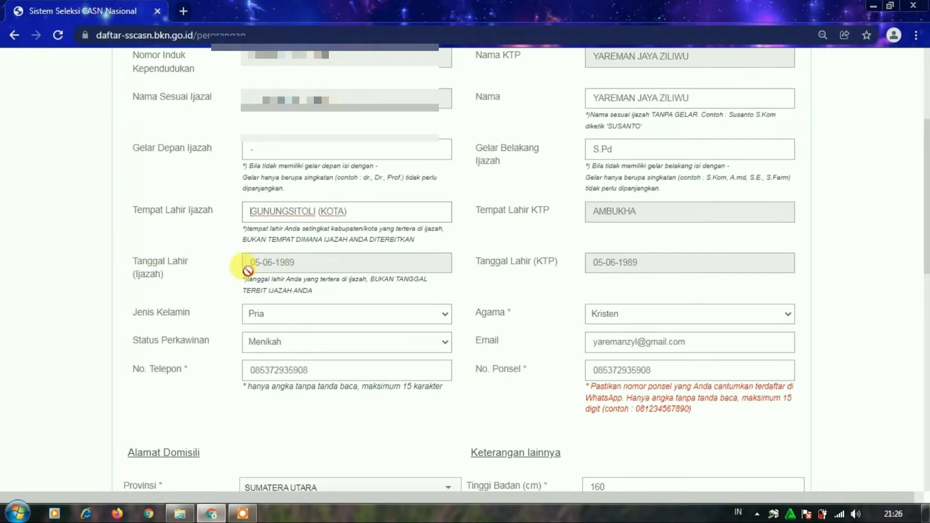
- Check the birth data, gender and Status Perkawinan selection in the Biodata section, leaving the marital status as it is
{"action": "scroll", "coordinate": [306, 264], "scroll_direction": "down", "scroll_amount": 1}
{"action": "scroll", "coordinate": [297, 187], "scroll_direction": "up", "scroll_amount": 1}
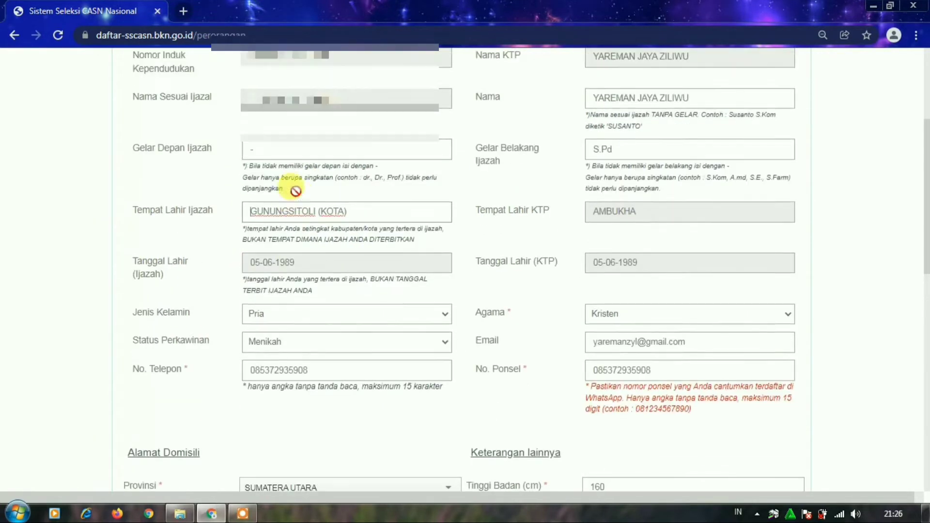
{"action": "scroll", "coordinate": [389, 188], "scroll_direction": "up", "scroll_amount": 1}
{"action": "scroll", "coordinate": [367, 210], "scroll_direction": "down", "scroll_amount": 2}
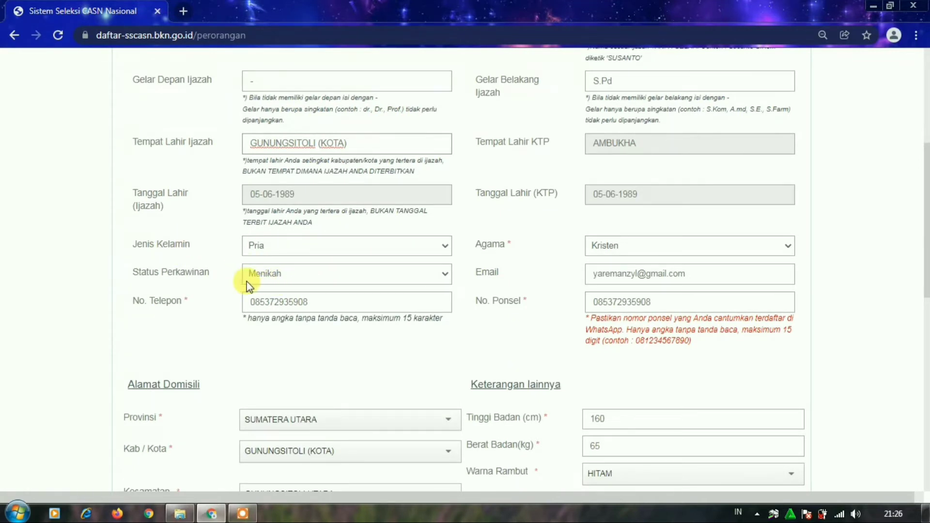
{"action": "left_click", "coordinate": [300, 275]}
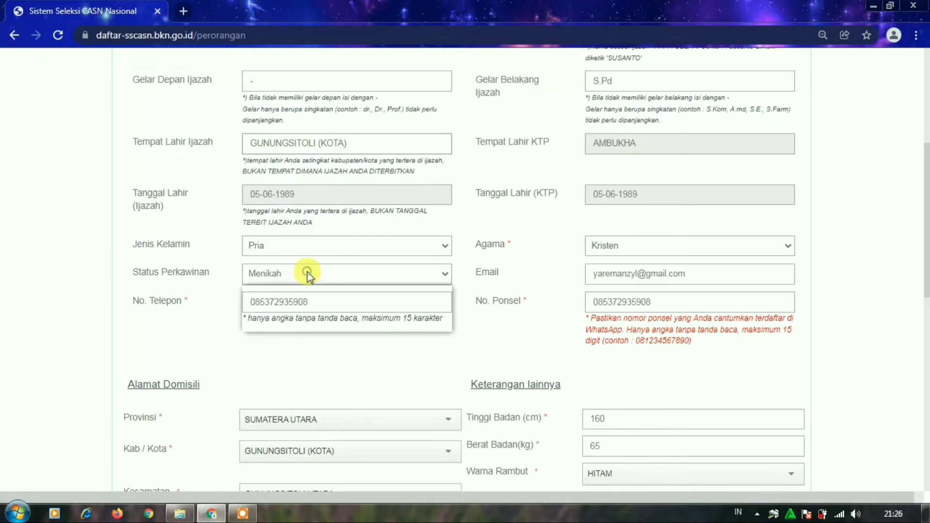
{"action": "left_click", "coordinate": [358, 275]}
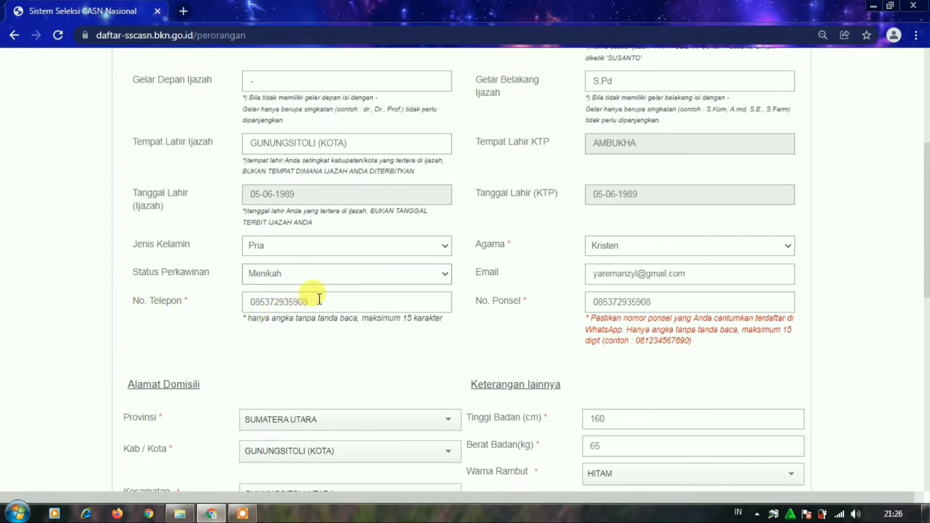
- Examine the Nama KTP, Nama, Gelar Belakang Ijazah and KTP birth fields in the Biodata section
{"action": "scroll", "coordinate": [556, 272], "scroll_direction": "up", "scroll_amount": 4}
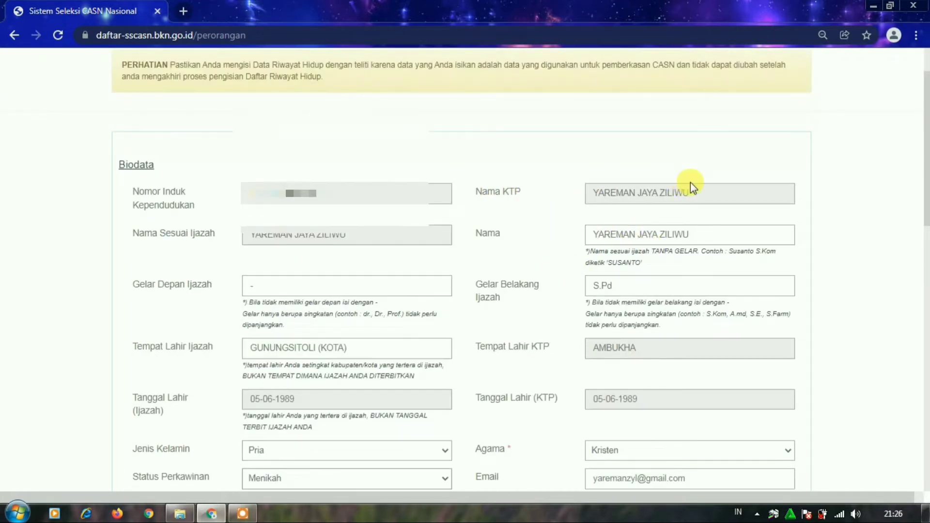
{"action": "scroll", "coordinate": [606, 193], "scroll_direction": "down", "scroll_amount": 1}
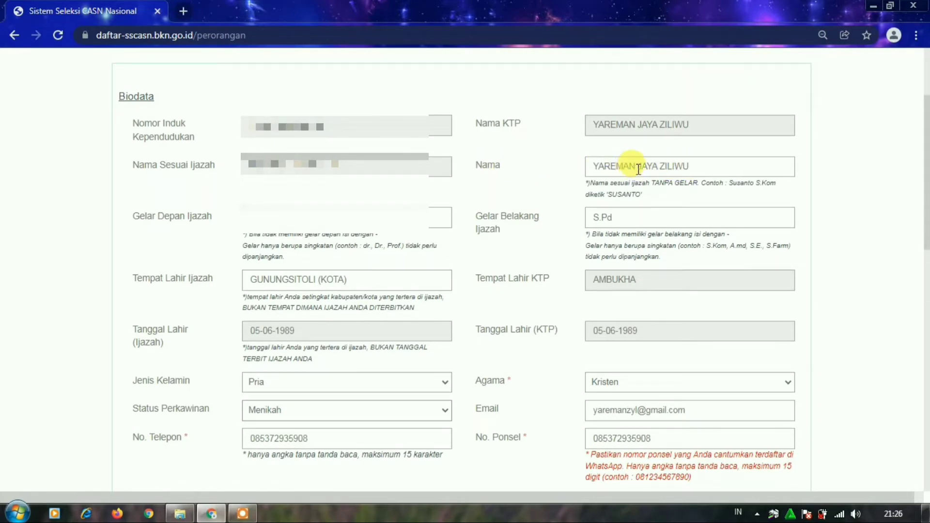
{"action": "left_click", "coordinate": [700, 166]}
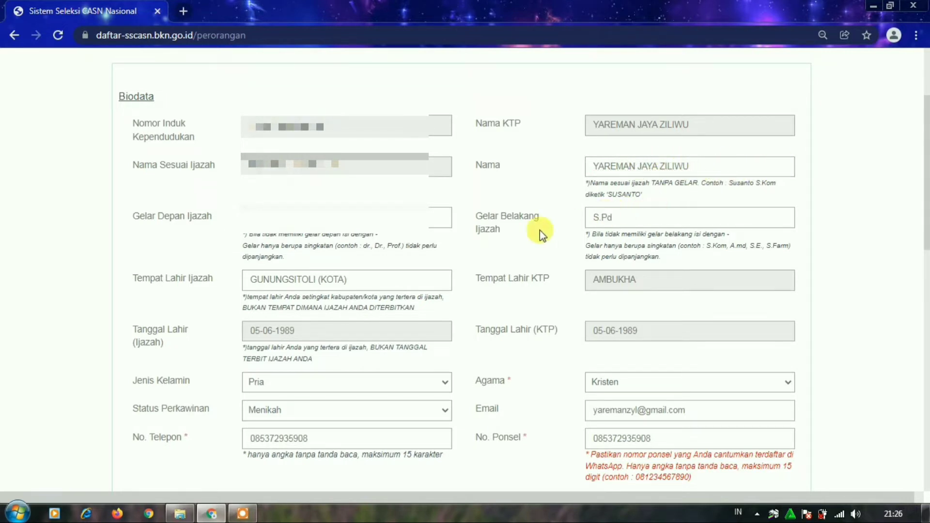
{"action": "scroll", "coordinate": [539, 230], "scroll_direction": "down", "scroll_amount": 2}
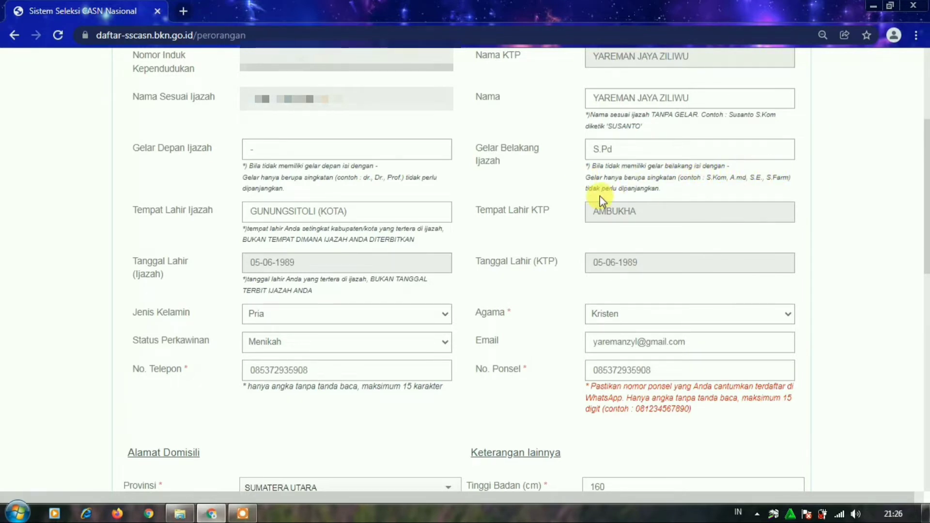
{"action": "scroll", "coordinate": [535, 212], "scroll_direction": "down", "scroll_amount": 2}
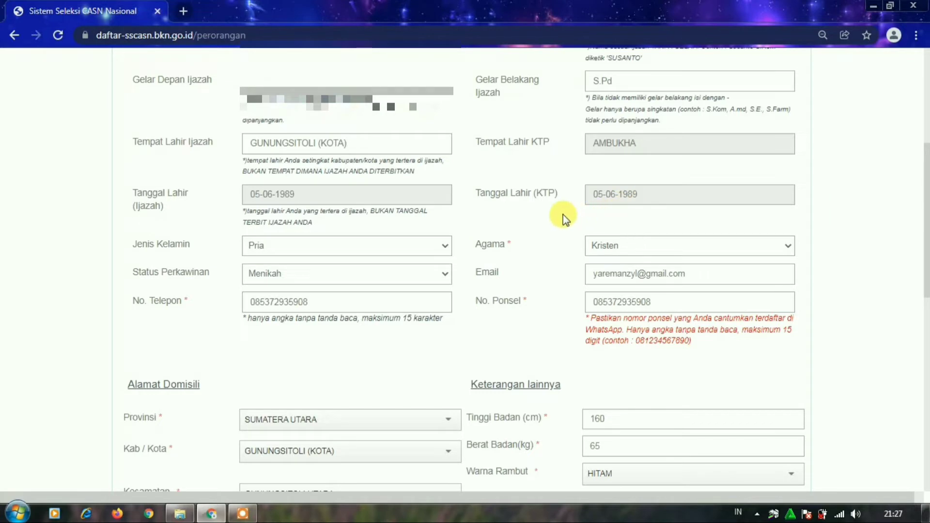
- Check the Agama selection and contact fields, examine Alamat Domisili and Keterangan lainnya, and return to the Biodata section
{"action": "left_click", "coordinate": [603, 245]}
{"action": "left_click", "coordinate": [603, 248]}
{"action": "scroll", "coordinate": [604, 248], "scroll_direction": "down", "scroll_amount": 1}
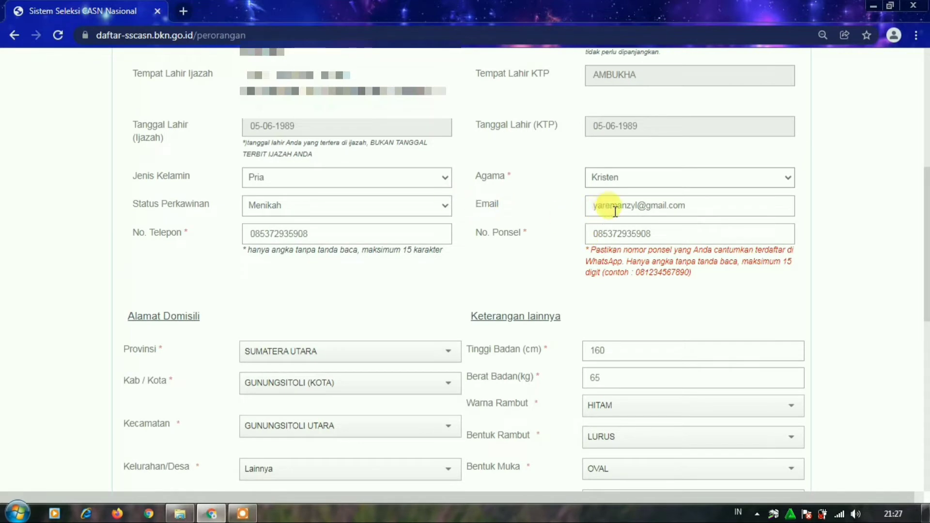
{"action": "scroll", "coordinate": [519, 236], "scroll_direction": "down", "scroll_amount": 1}
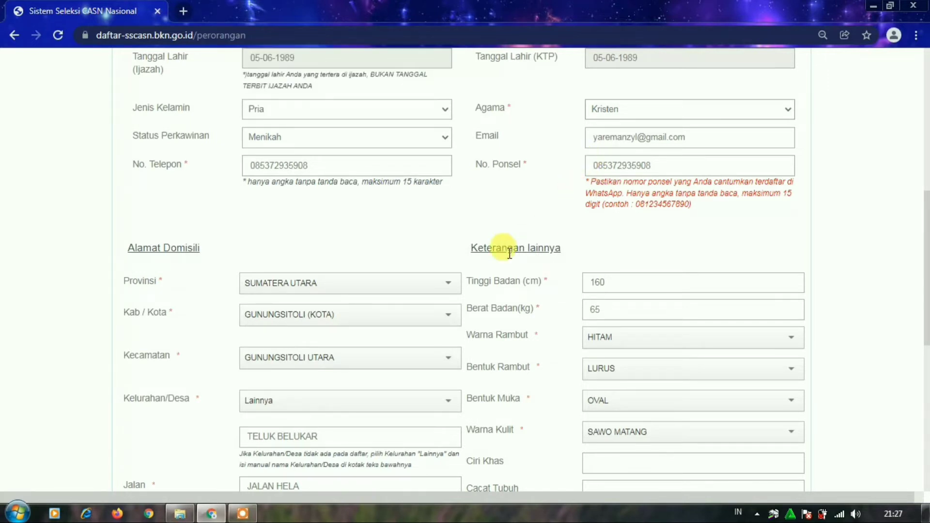
{"action": "scroll", "coordinate": [422, 218], "scroll_direction": "down", "scroll_amount": 1}
{"action": "scroll", "coordinate": [295, 184], "scroll_direction": "down", "scroll_amount": 1}
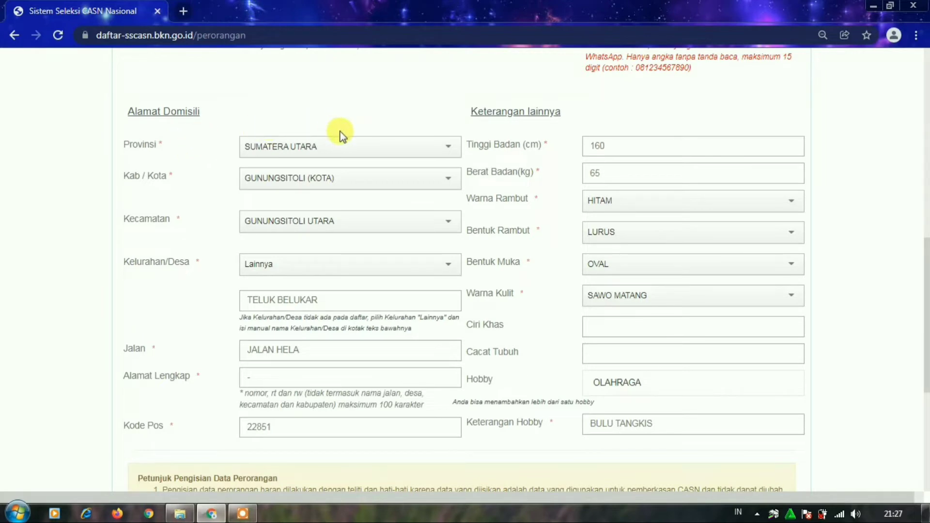
{"action": "scroll", "coordinate": [550, 199], "scroll_direction": "up", "scroll_amount": 15}
{"action": "scroll", "coordinate": [551, 296], "scroll_direction": "down", "scroll_amount": 7}
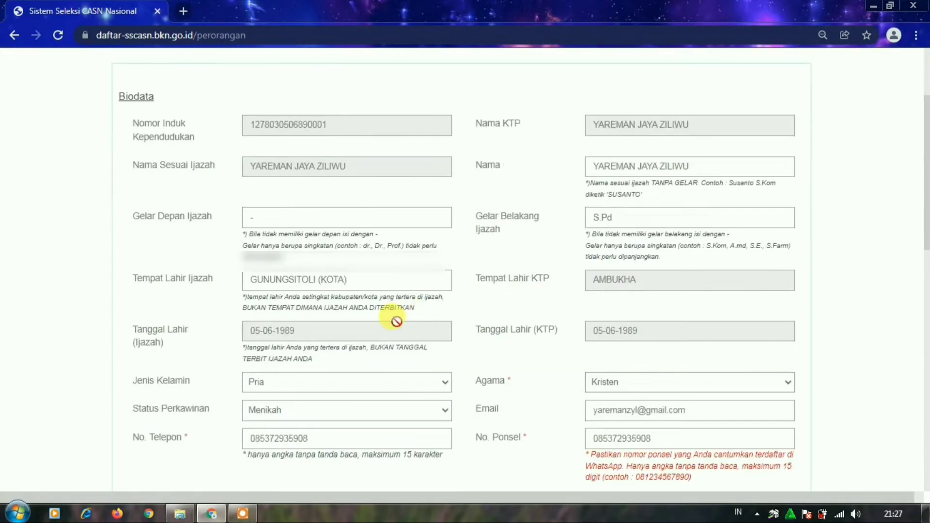
- Check the Provinsi choices under Alamat Domisili, leaving the province selection as it is
{"action": "scroll", "coordinate": [318, 302], "scroll_direction": "down", "scroll_amount": 1}
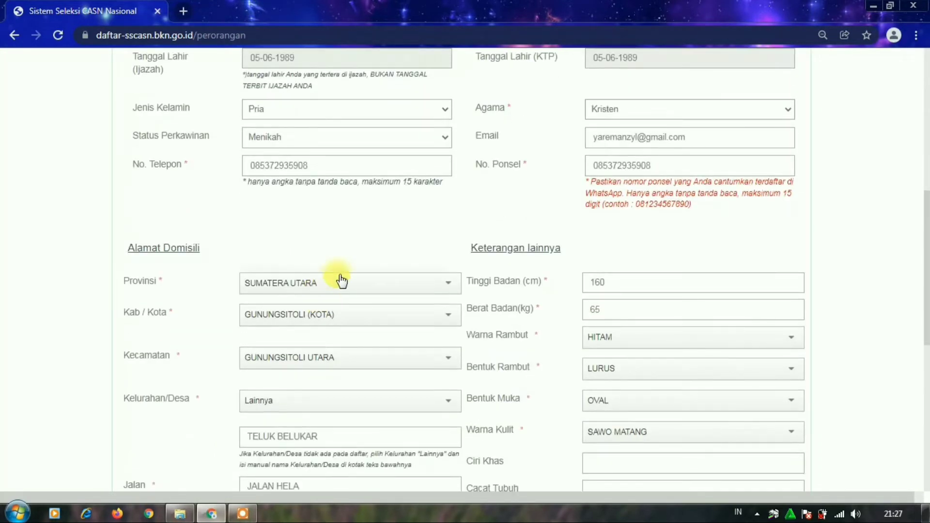
{"action": "scroll", "coordinate": [338, 278], "scroll_direction": "down", "scroll_amount": 1}
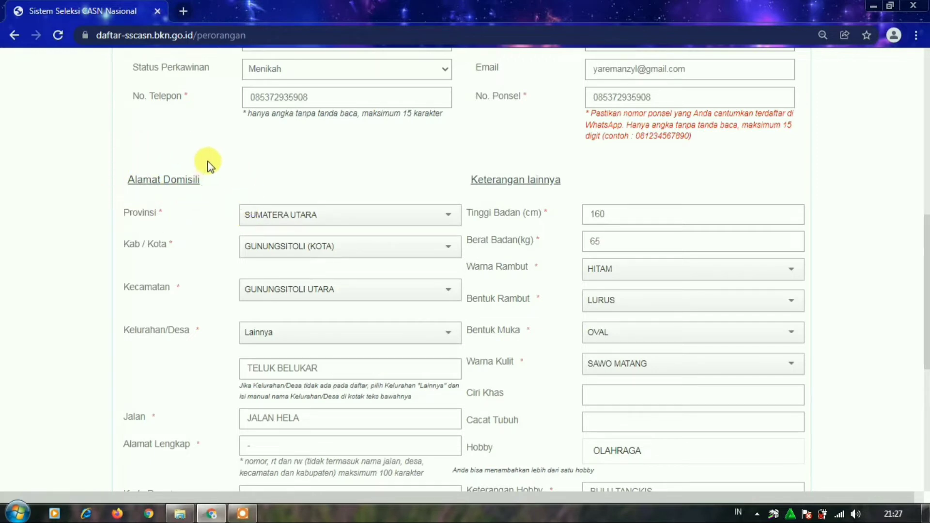
{"action": "scroll", "coordinate": [288, 231], "scroll_direction": "down", "scroll_amount": 1}
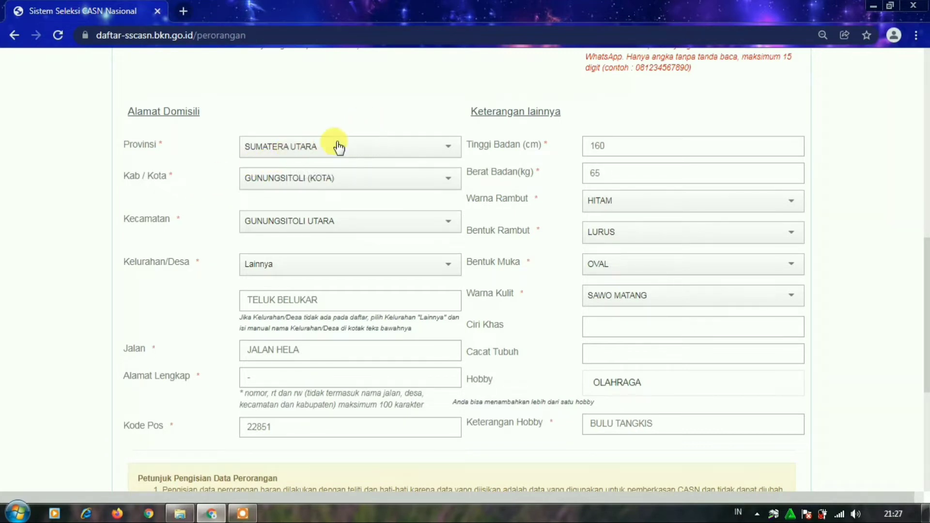
{"action": "left_click", "coordinate": [315, 152]}
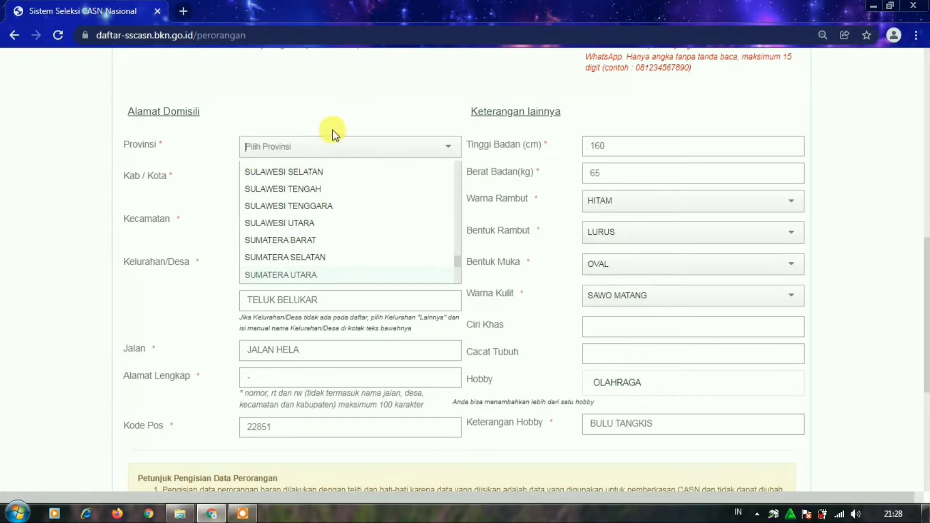
{"action": "left_click", "coordinate": [344, 116]}
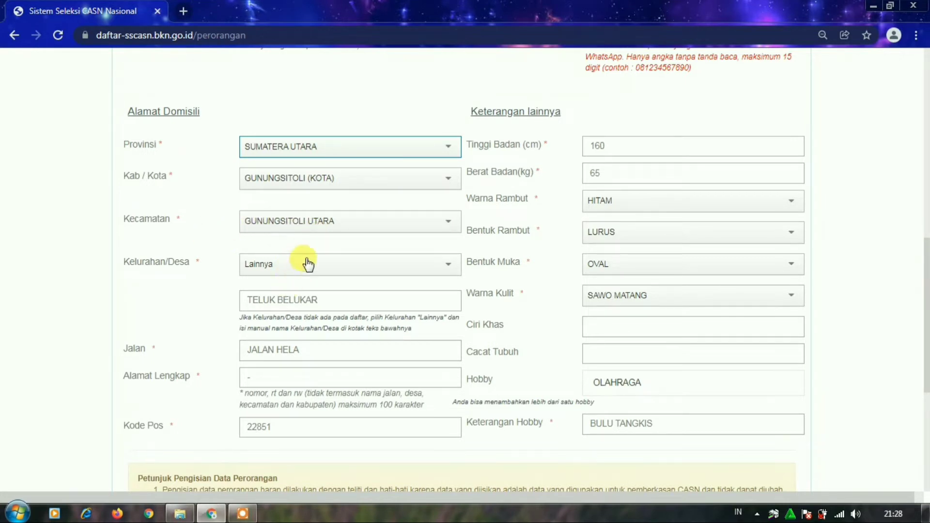
- Check the Kelurahan/Desa choices and the manual village name field under Alamat Domisili, leaving both as they are
{"action": "scroll", "coordinate": [306, 263], "scroll_direction": "down", "scroll_amount": 3}
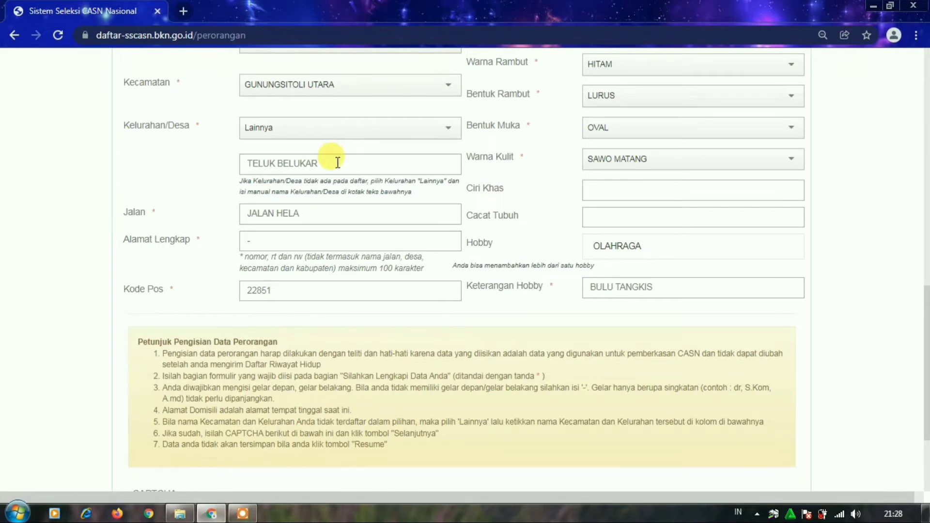
{"action": "left_click", "coordinate": [339, 129]}
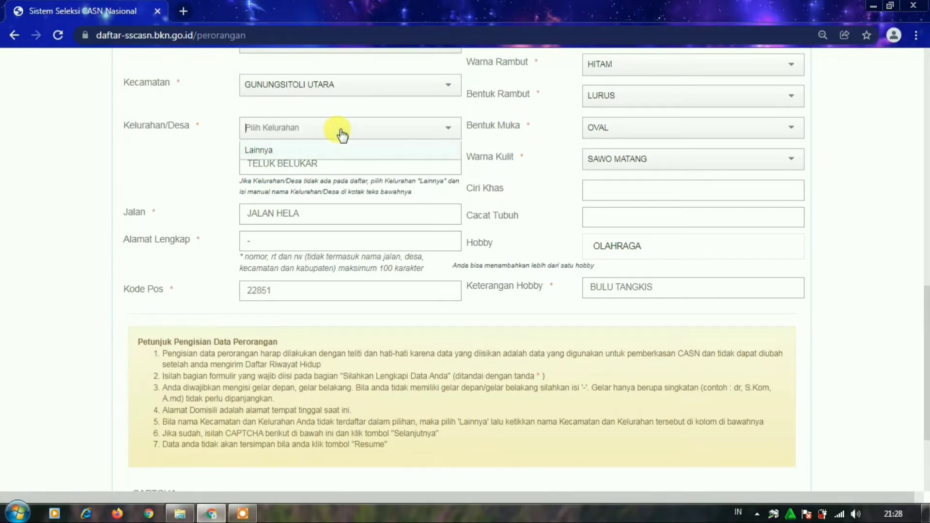
{"action": "left_click", "coordinate": [206, 154]}
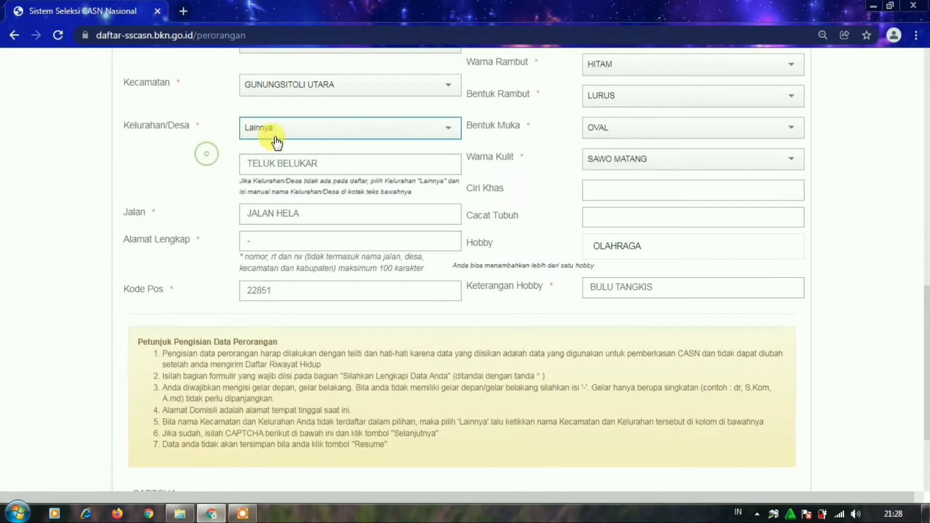
{"action": "left_click", "coordinate": [324, 165]}
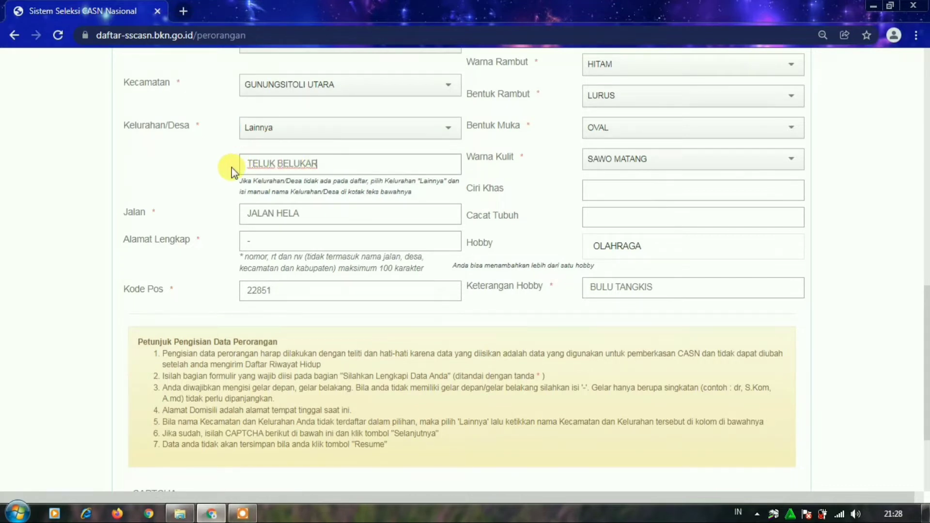
{"action": "left_click", "coordinate": [339, 190]}
- Examine the whole Data Perorangan form, from Biodata through Alamat Domisili and Keterangan lainnya to the filling instructions
{"action": "scroll", "coordinate": [176, 222], "scroll_direction": "down", "scroll_amount": 2}
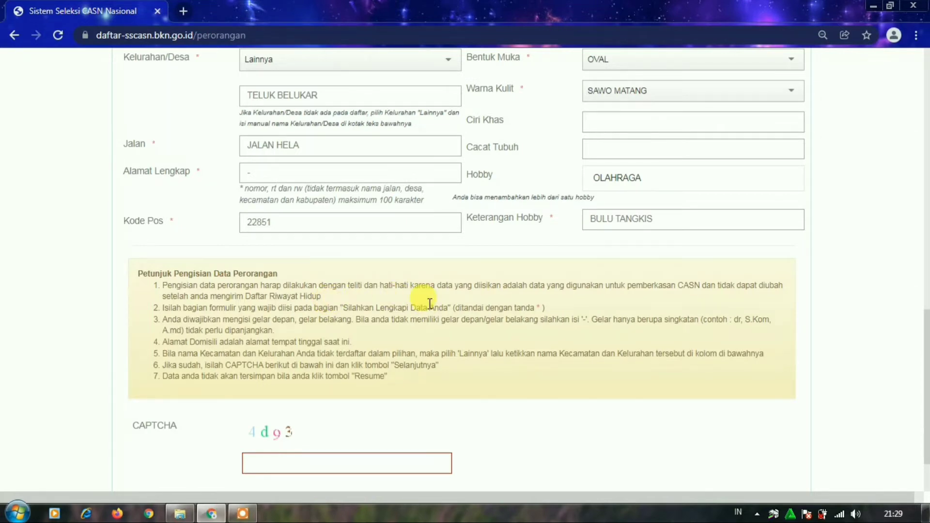
{"action": "scroll", "coordinate": [430, 304], "scroll_direction": "up", "scroll_amount": 14}
{"action": "scroll", "coordinate": [431, 301], "scroll_direction": "down", "scroll_amount": 7}
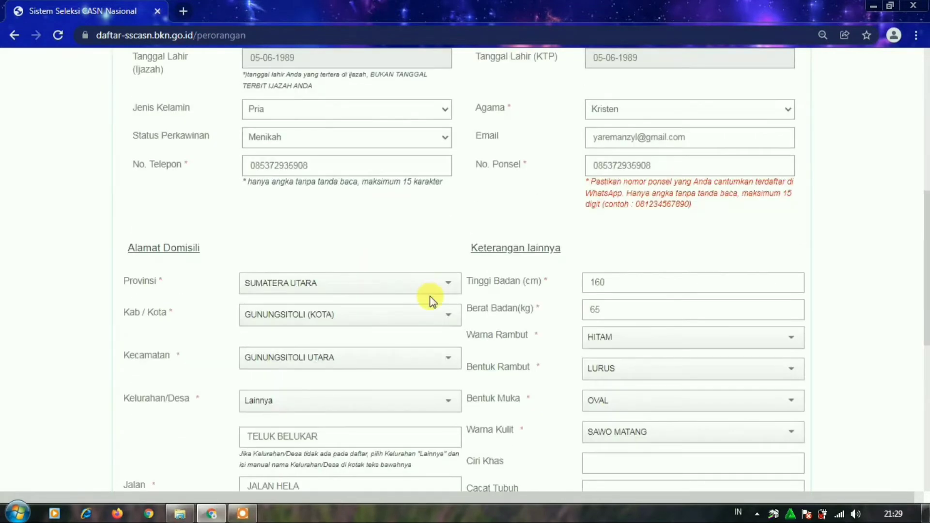
{"action": "scroll", "coordinate": [432, 297], "scroll_direction": "down", "scroll_amount": 5}
{"action": "scroll", "coordinate": [449, 251], "scroll_direction": "up", "scroll_amount": 13}
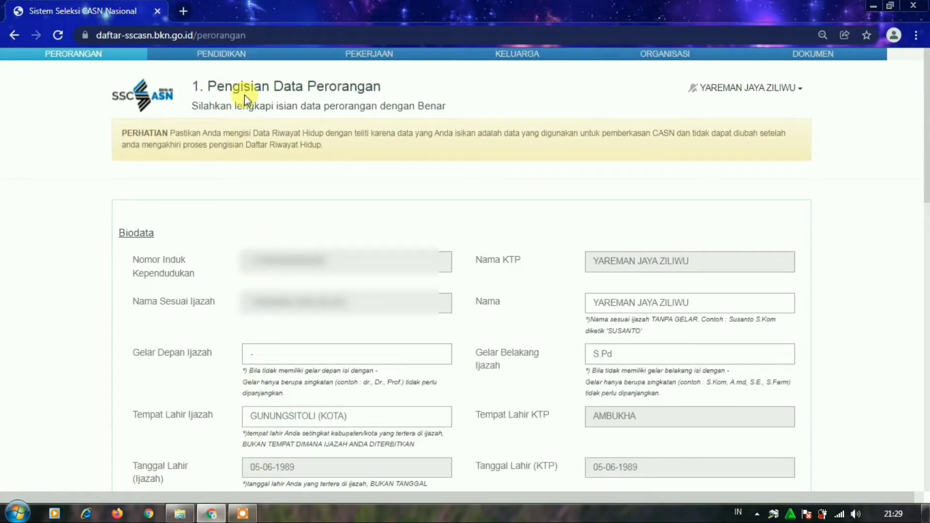
{"action": "scroll", "coordinate": [244, 99], "scroll_direction": "down", "scroll_amount": 15}
{"action": "scroll", "coordinate": [167, 128], "scroll_direction": "up", "scroll_amount": 8}
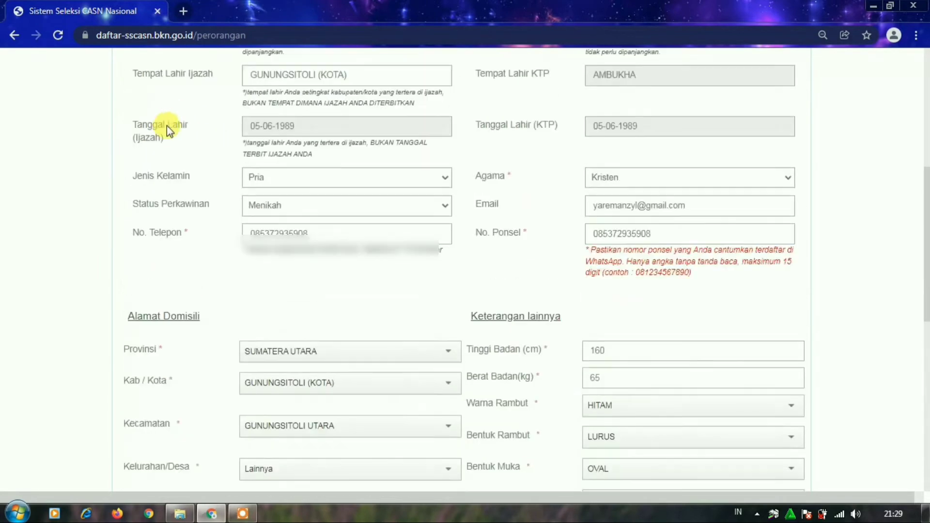
{"action": "scroll", "coordinate": [167, 126], "scroll_direction": "up", "scroll_amount": 7}
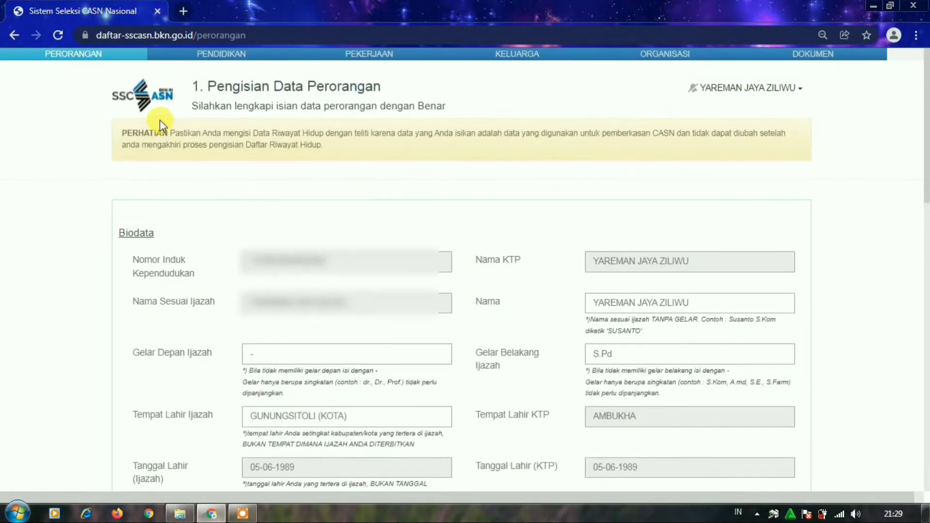
- Fill in the CAPTCHA code at the end of Data Perorangan and continue to the Pendidikan section
{"action": "scroll", "coordinate": [368, 322], "scroll_direction": "down", "scroll_amount": 20}
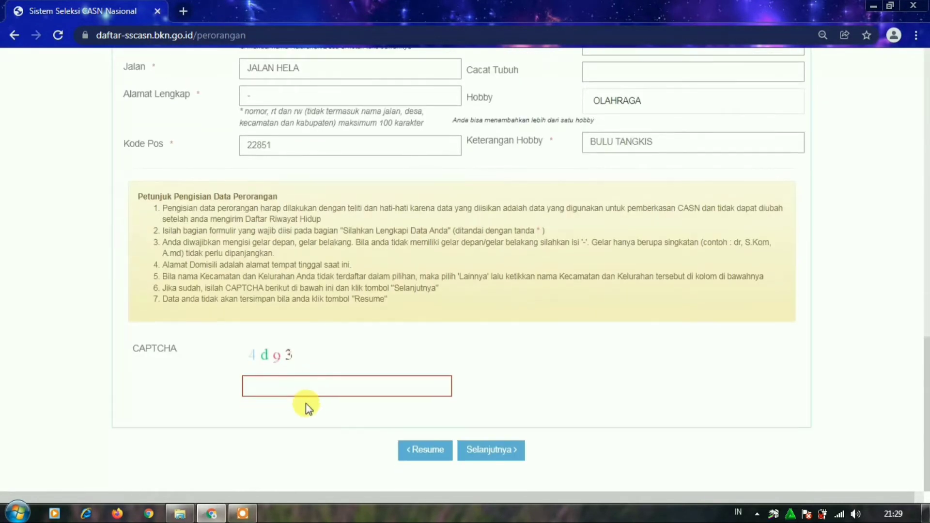
{"action": "left_click", "coordinate": [303, 387]}
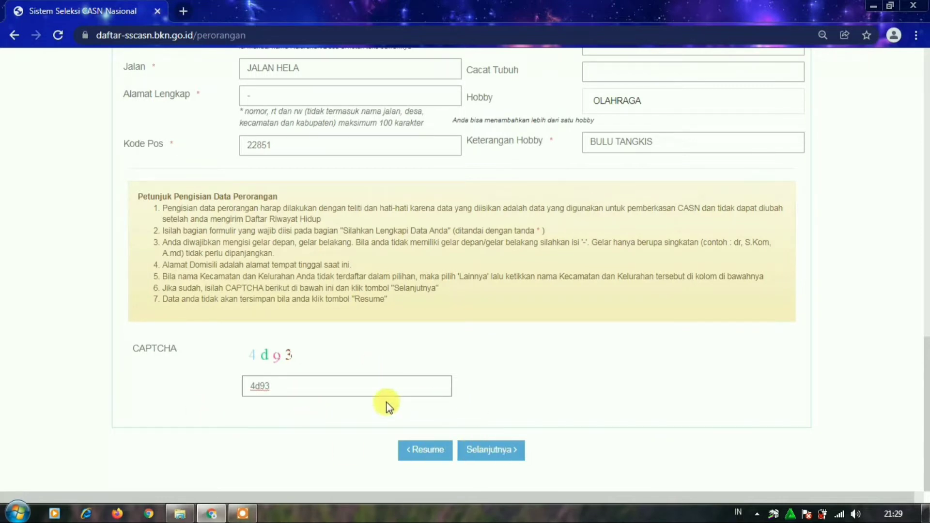
{"action": "left_click", "coordinate": [507, 450]}
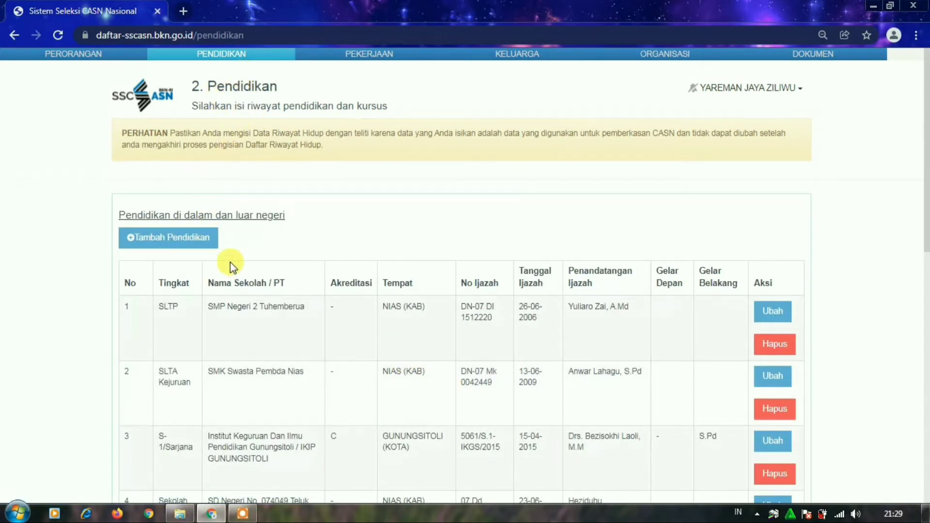
- Examine the school records in the Pendidikan di dalam dan luar negeri table and the course table below it
{"action": "scroll", "coordinate": [491, 231], "scroll_direction": "down", "scroll_amount": 3}
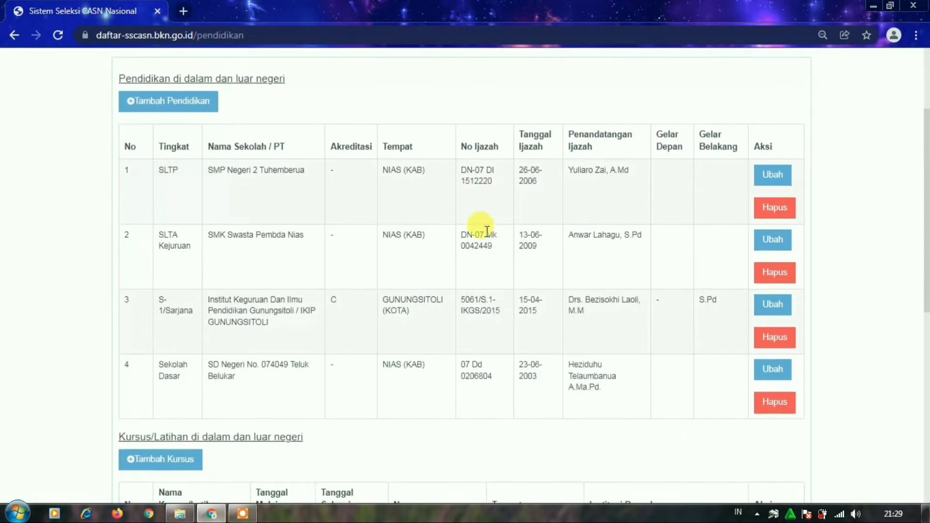
{"action": "scroll", "coordinate": [334, 209], "scroll_direction": "up", "scroll_amount": 1}
{"action": "scroll", "coordinate": [282, 224], "scroll_direction": "down", "scroll_amount": 1}
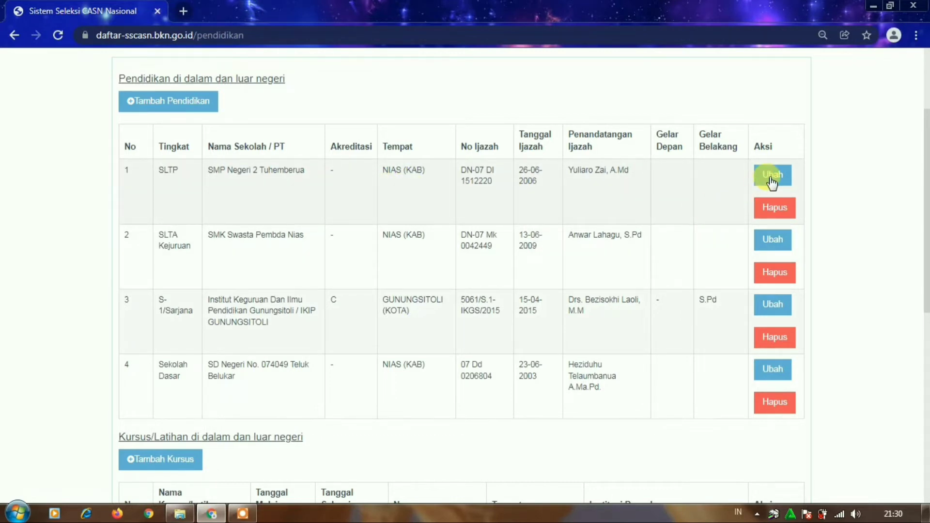
{"action": "scroll", "coordinate": [129, 259], "scroll_direction": "down", "scroll_amount": 1}
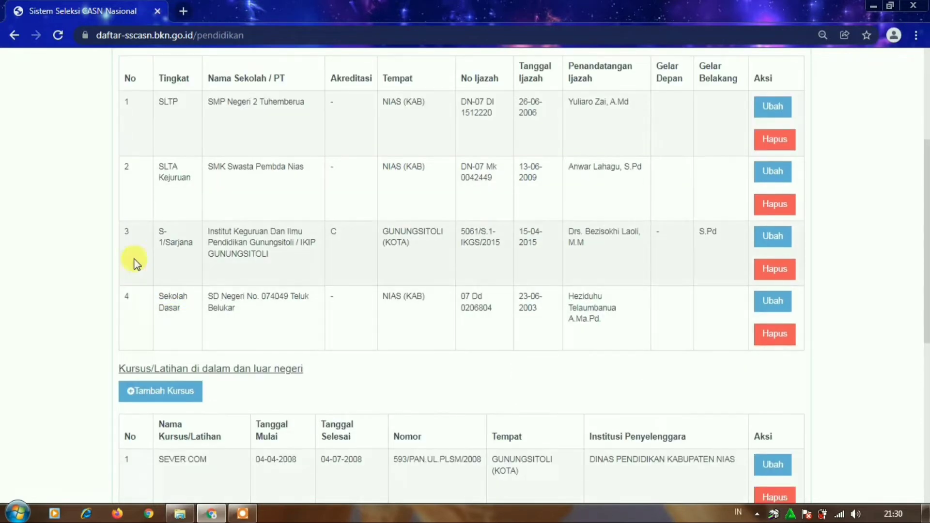
{"action": "scroll", "coordinate": [216, 293], "scroll_direction": "up", "scroll_amount": 2}
{"action": "scroll", "coordinate": [210, 293], "scroll_direction": "down", "scroll_amount": 5}
{"action": "scroll", "coordinate": [394, 232], "scroll_direction": "up", "scroll_amount": 3}
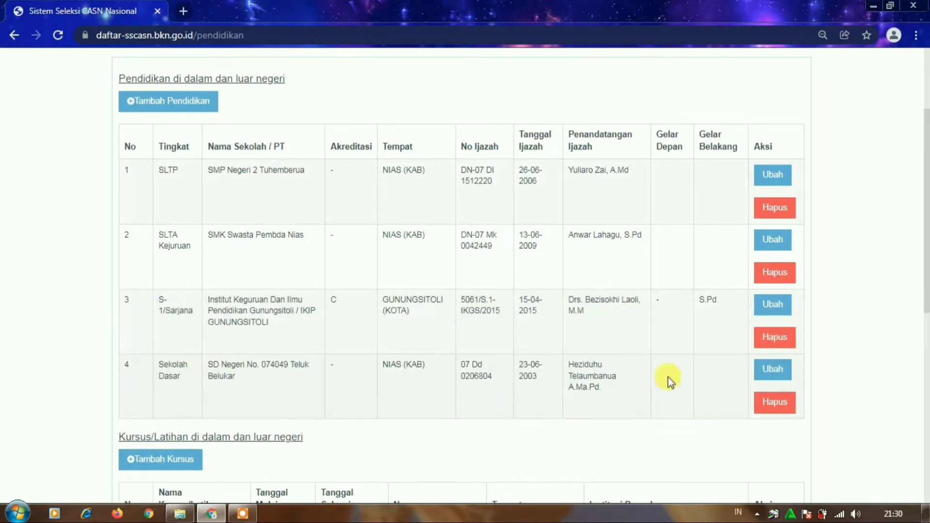
- Open the Sekolah Dasar education record for editing, check its fields and save it
{"action": "left_click", "coordinate": [770, 372]}
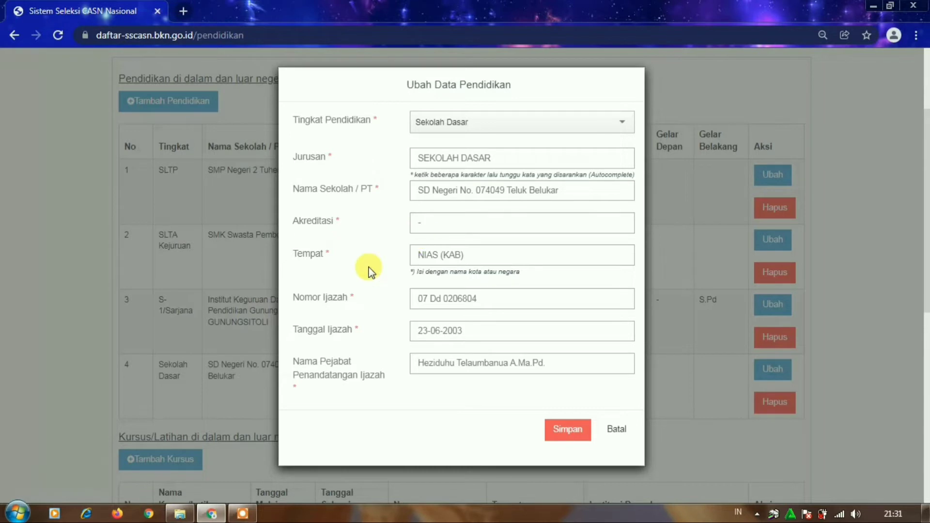
{"action": "scroll", "coordinate": [382, 261], "scroll_direction": "down", "scroll_amount": 2}
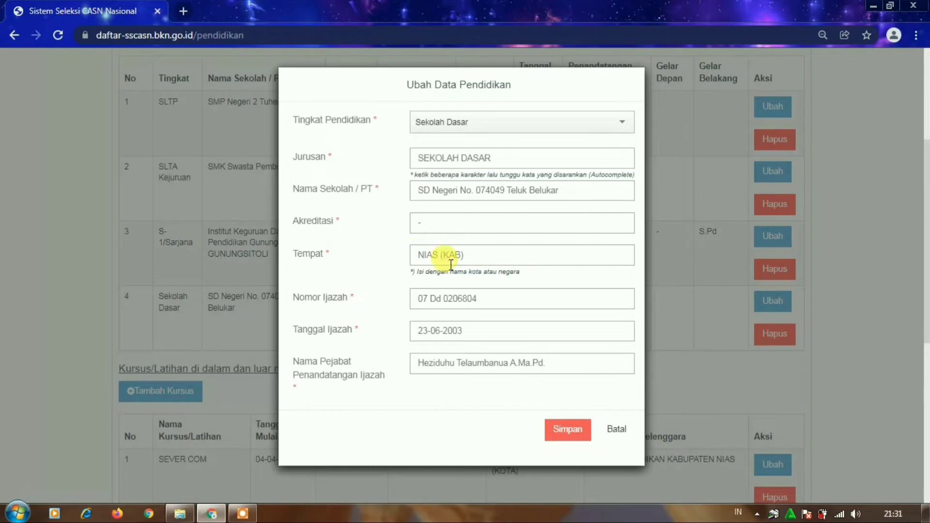
{"action": "scroll", "coordinate": [358, 296], "scroll_direction": "down", "scroll_amount": 3}
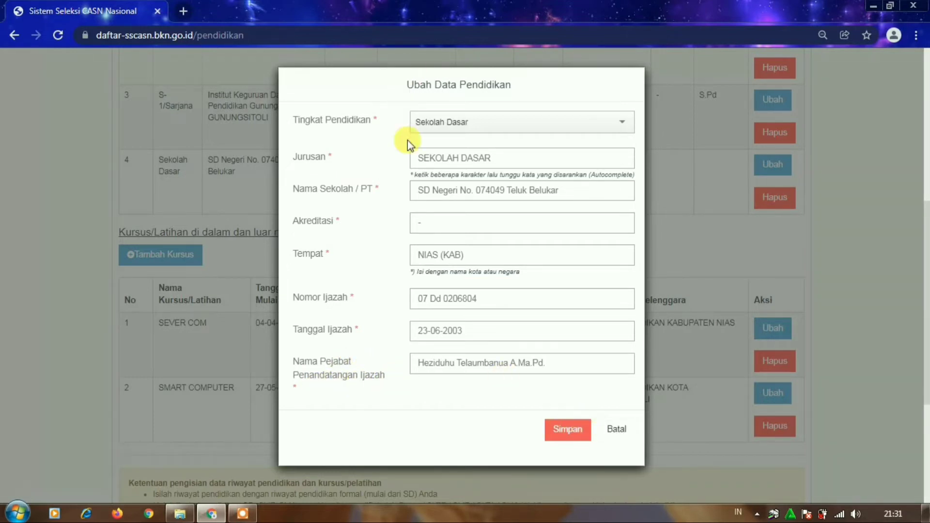
{"action": "left_click", "coordinate": [566, 429]}
- Open the SLTP education record to check its fields, and close it without saving
{"action": "scroll", "coordinate": [298, 233], "scroll_direction": "up", "scroll_amount": 4}
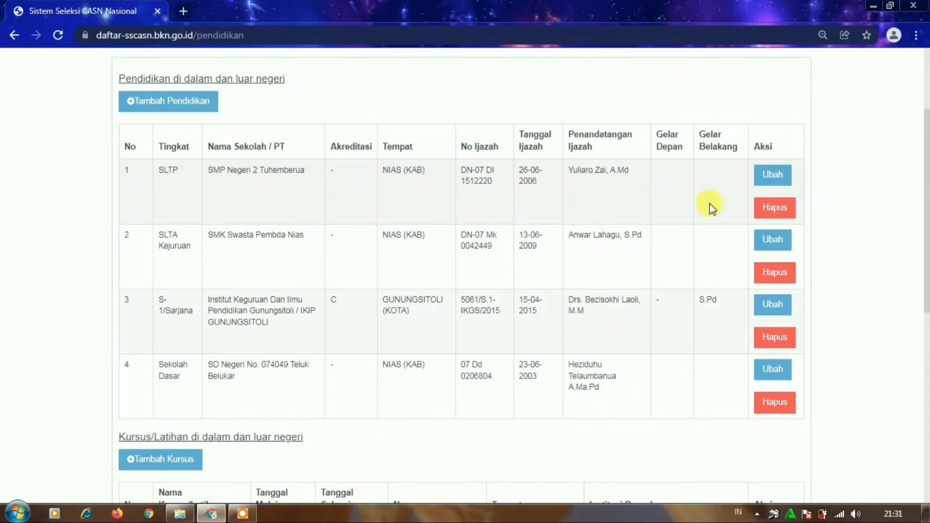
{"action": "left_click", "coordinate": [774, 175]}
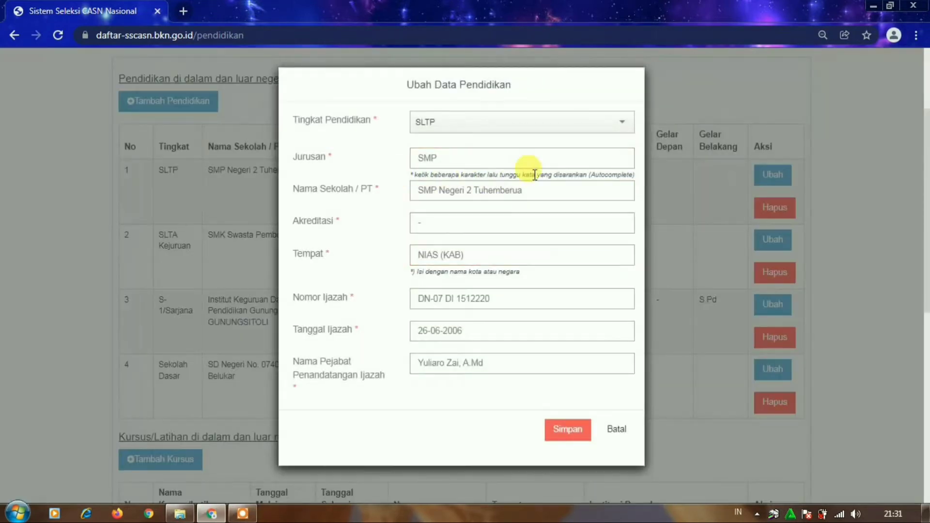
{"action": "left_click", "coordinate": [619, 430]}
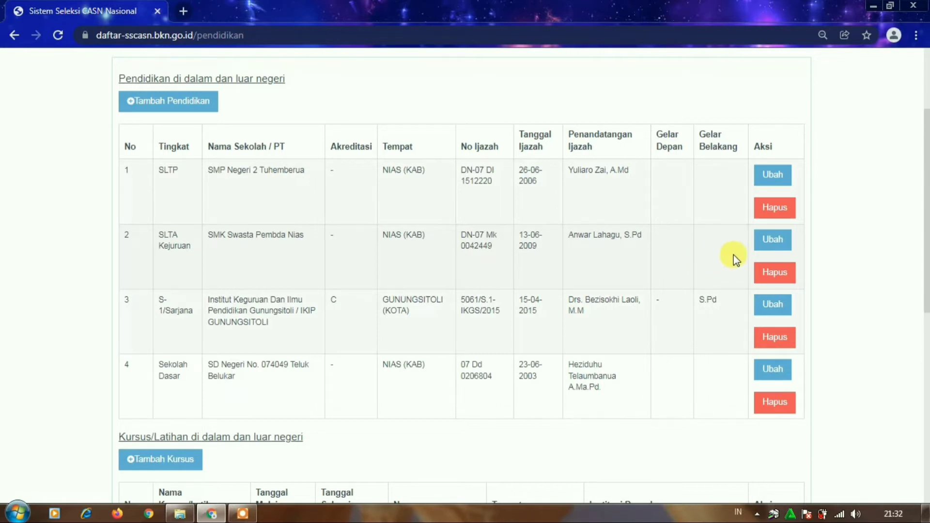
- Check the Kursus/Latihan table and the fields of the blank Tambah Kursus form, and close the form without saving
{"action": "scroll", "coordinate": [387, 332], "scroll_direction": "down", "scroll_amount": 3}
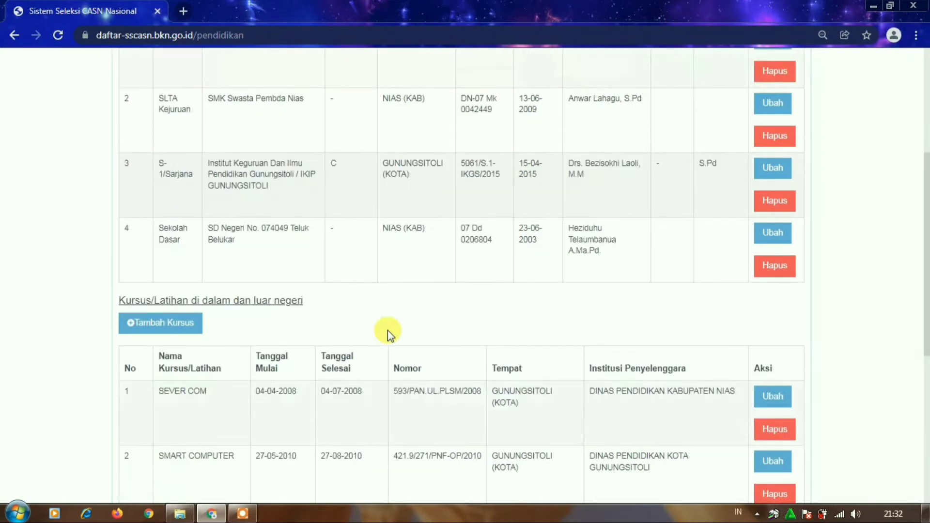
{"action": "scroll", "coordinate": [217, 295], "scroll_direction": "down", "scroll_amount": 2}
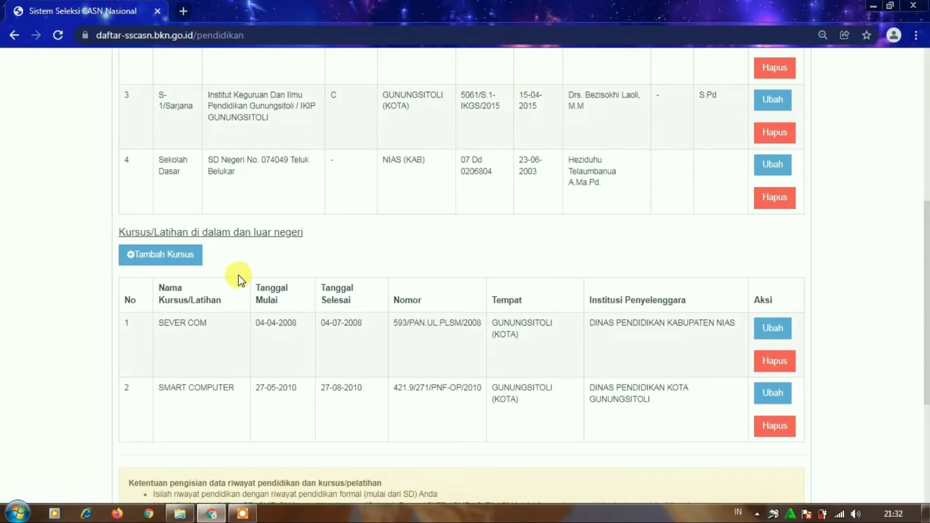
{"action": "scroll", "coordinate": [338, 281], "scroll_direction": "down", "scroll_amount": 3}
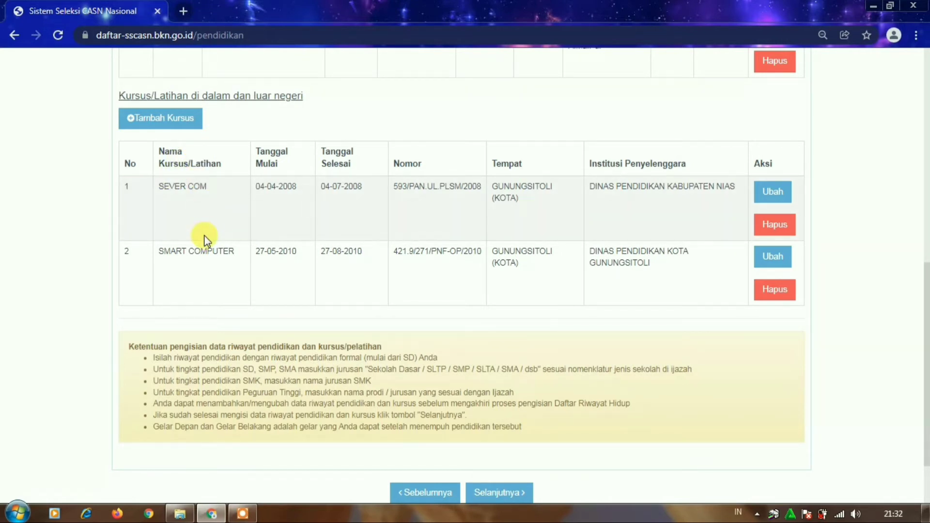
{"action": "left_click", "coordinate": [772, 191]}
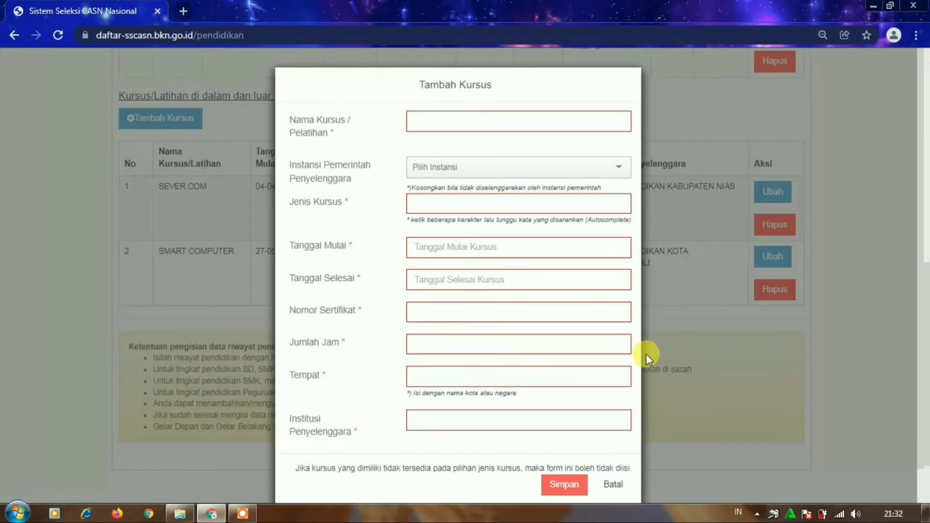
{"action": "left_click", "coordinate": [614, 484]}
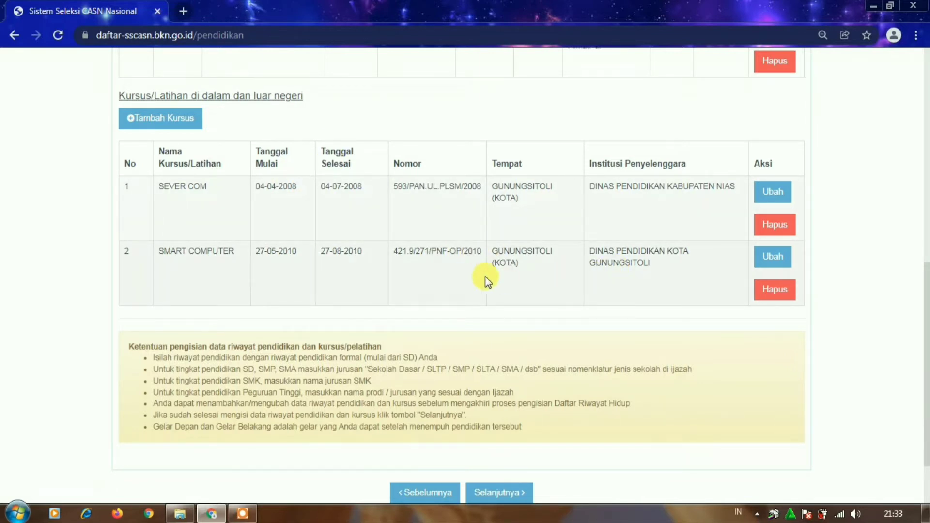
- Review the Pendidikan page's school and course tables once more and continue to the Pekerjaan section
{"action": "scroll", "coordinate": [489, 330], "scroll_direction": "down", "scroll_amount": 2}
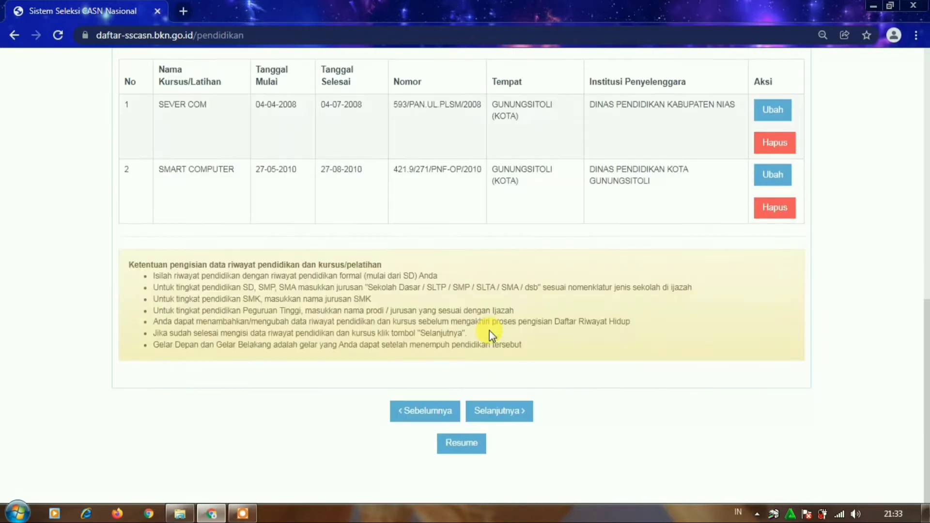
{"action": "scroll", "coordinate": [559, 254], "scroll_direction": "up", "scroll_amount": 10}
{"action": "scroll", "coordinate": [560, 254], "scroll_direction": "down", "scroll_amount": 9}
{"action": "scroll", "coordinate": [436, 275], "scroll_direction": "up", "scroll_amount": 11}
{"action": "scroll", "coordinate": [307, 211], "scroll_direction": "down", "scroll_amount": 10}
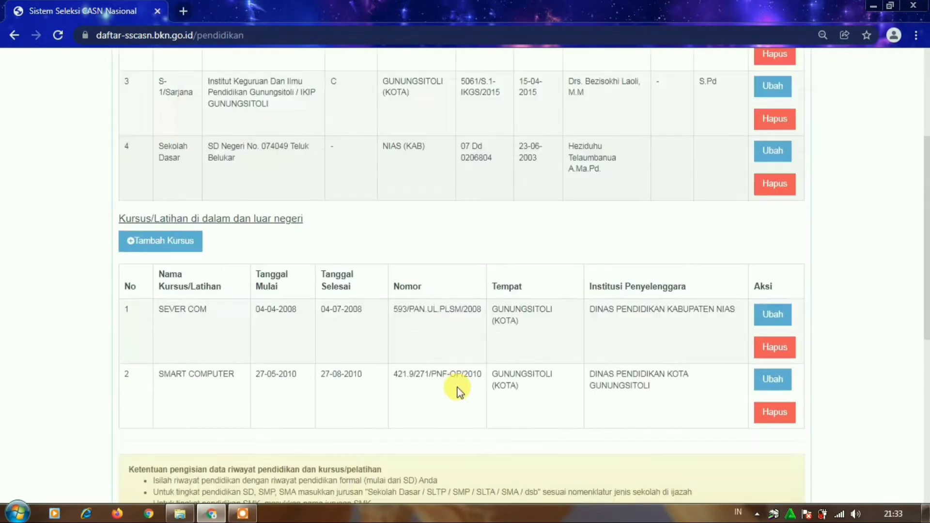
{"action": "left_click", "coordinate": [489, 411]}
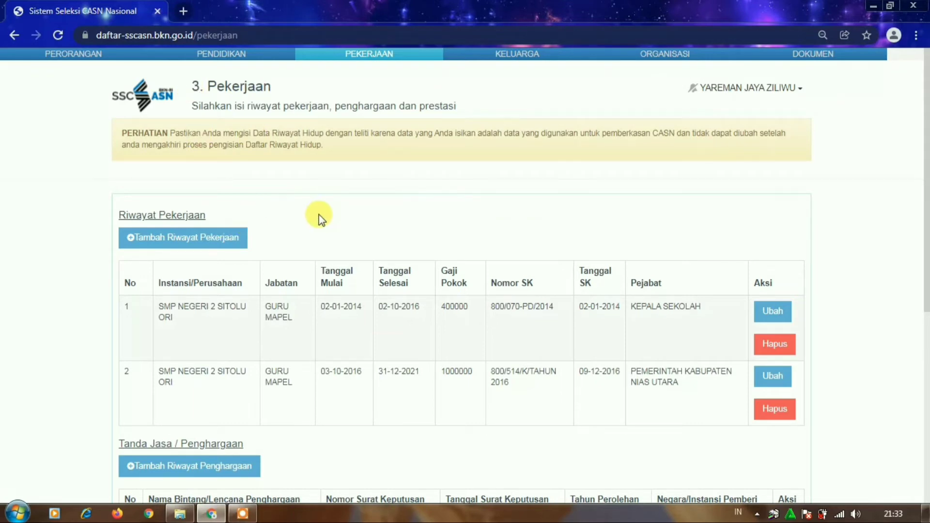
- Review the work history, award and achievement tables on the Pekerjaan page and continue to the Keluarga section
{"action": "scroll", "coordinate": [422, 217], "scroll_direction": "down", "scroll_amount": 2}
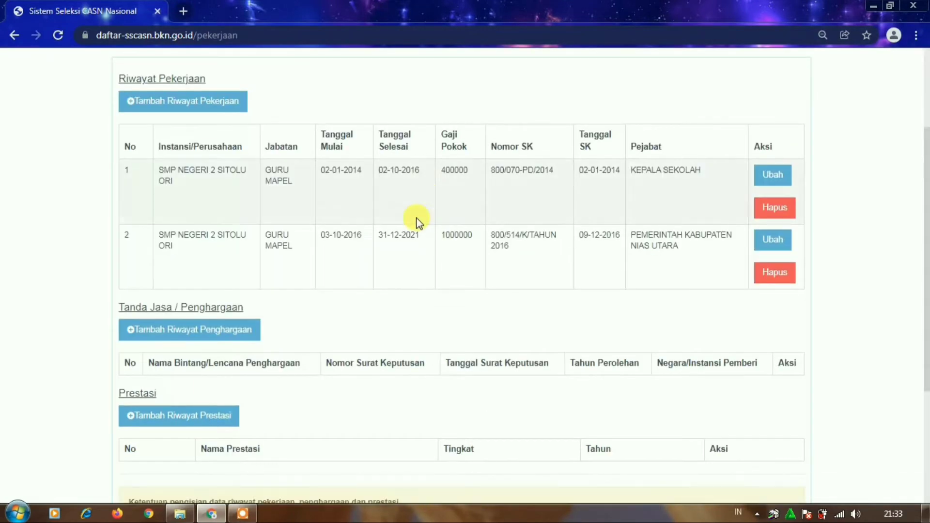
{"action": "scroll", "coordinate": [417, 217], "scroll_direction": "up", "scroll_amount": 3}
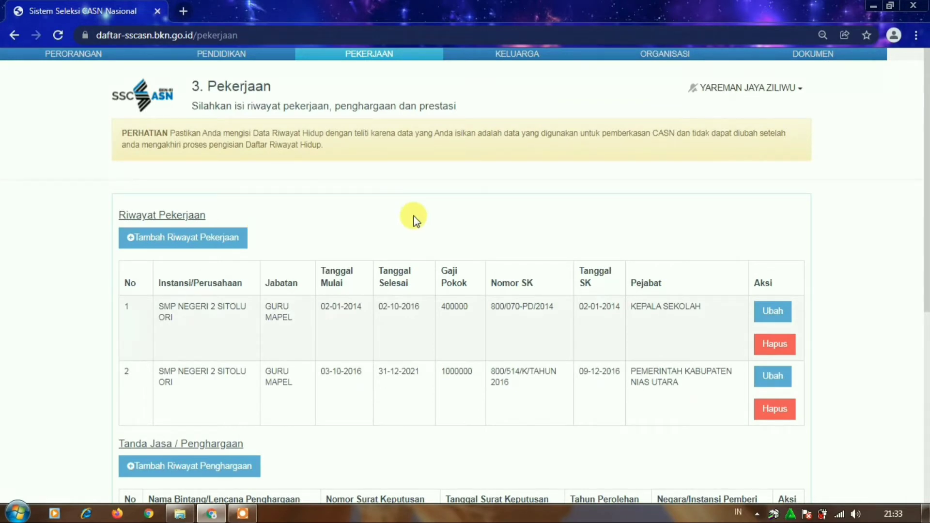
{"action": "scroll", "coordinate": [178, 276], "scroll_direction": "down", "scroll_amount": 1}
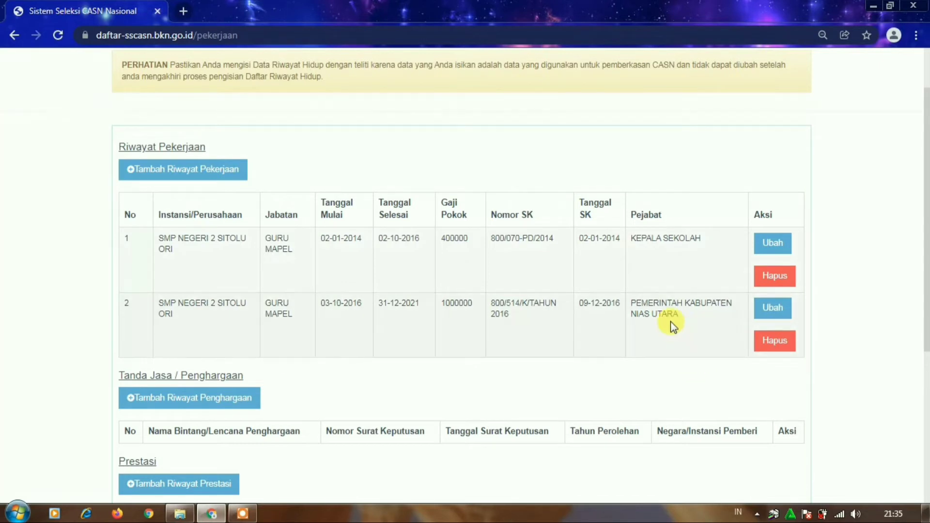
{"action": "scroll", "coordinate": [574, 339], "scroll_direction": "down", "scroll_amount": 3}
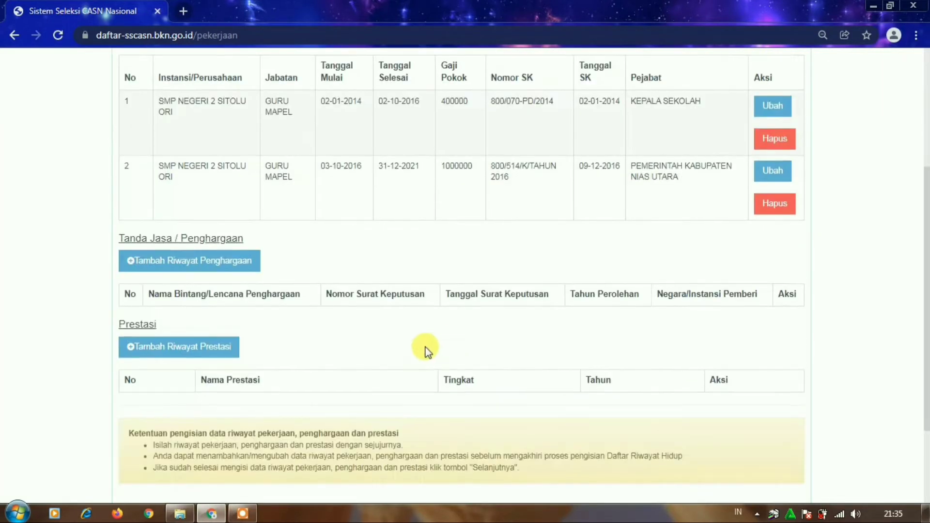
{"action": "scroll", "coordinate": [421, 349], "scroll_direction": "down", "scroll_amount": 3}
{"action": "scroll", "coordinate": [234, 260], "scroll_direction": "up", "scroll_amount": 3}
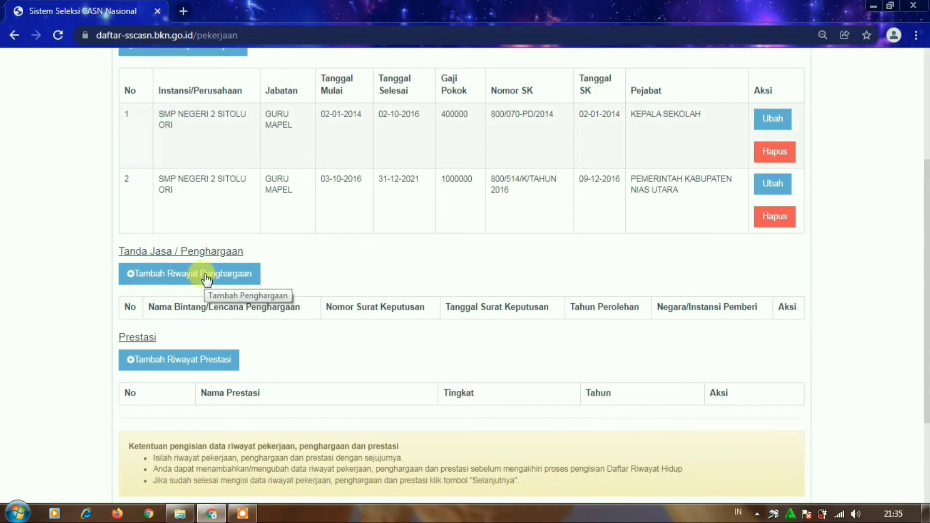
{"action": "scroll", "coordinate": [298, 299], "scroll_direction": "down", "scroll_amount": 3}
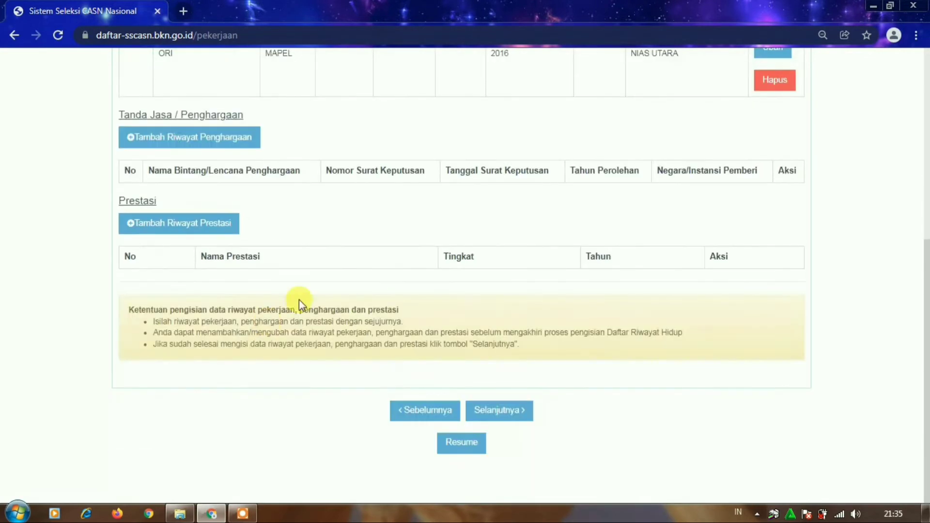
{"action": "scroll", "coordinate": [300, 281], "scroll_direction": "up", "scroll_amount": 7}
{"action": "scroll", "coordinate": [291, 296], "scroll_direction": "down", "scroll_amount": 7}
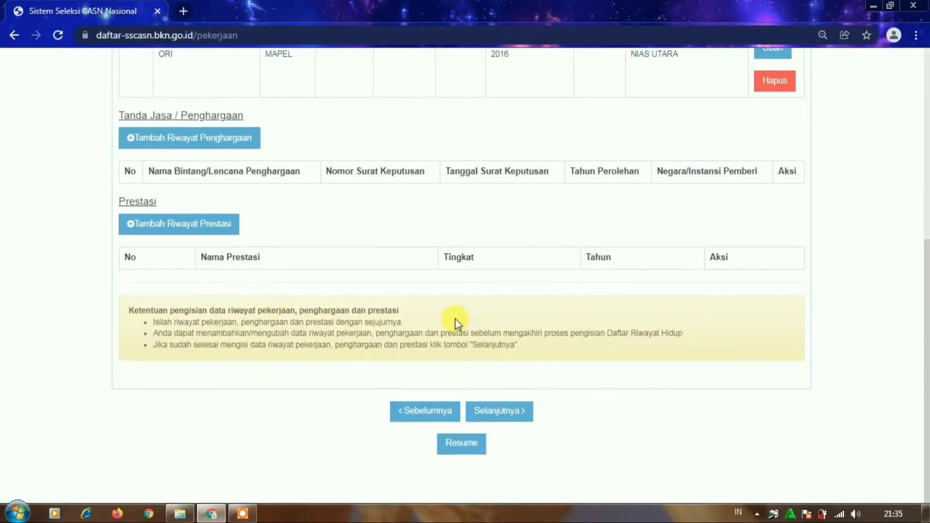
{"action": "scroll", "coordinate": [386, 205], "scroll_direction": "up", "scroll_amount": 7}
{"action": "scroll", "coordinate": [292, 318], "scroll_direction": "down", "scroll_amount": 7}
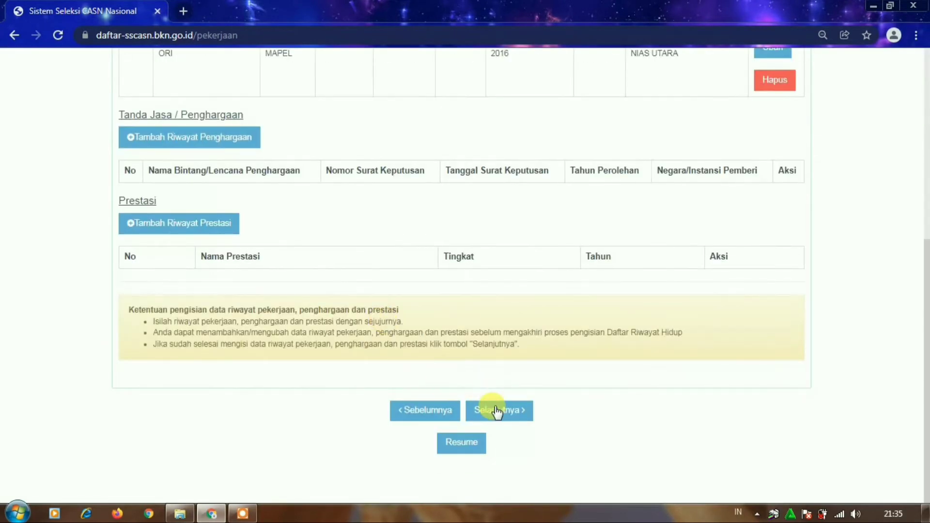
{"action": "left_click", "coordinate": [495, 411]}
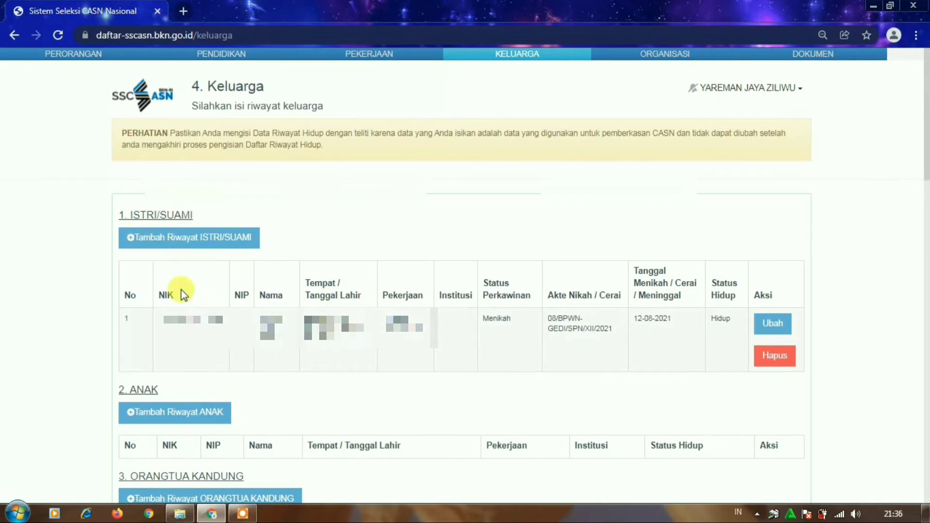
- Examine the Istri/Suami, Anak and Orangtua Kandung tables on the Keluarga page
{"action": "scroll", "coordinate": [194, 301], "scroll_direction": "down", "scroll_amount": 3}
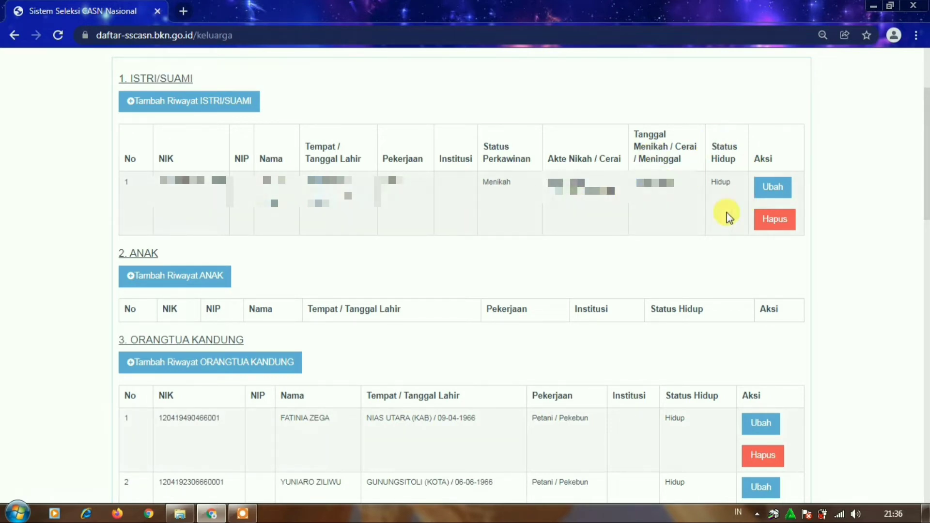
{"action": "scroll", "coordinate": [187, 290], "scroll_direction": "down", "scroll_amount": 3}
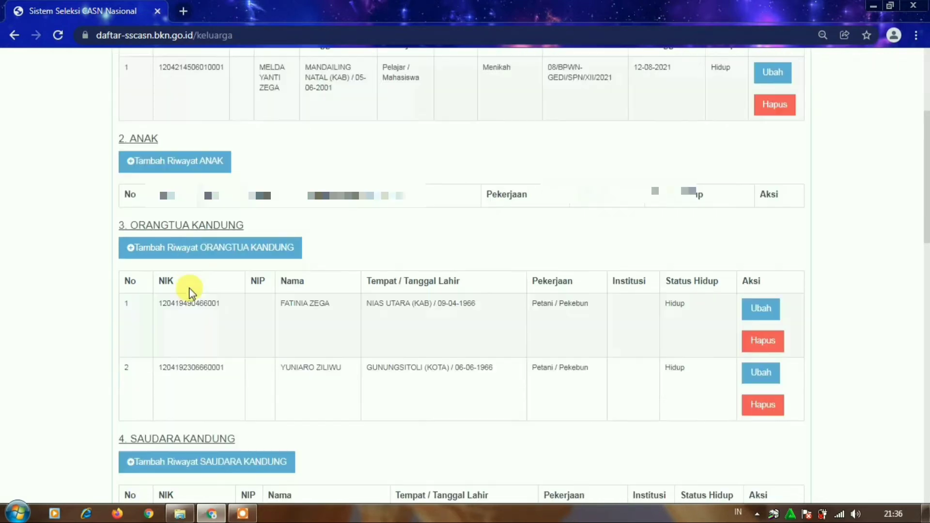
{"action": "scroll", "coordinate": [158, 199], "scroll_direction": "up", "scroll_amount": 3}
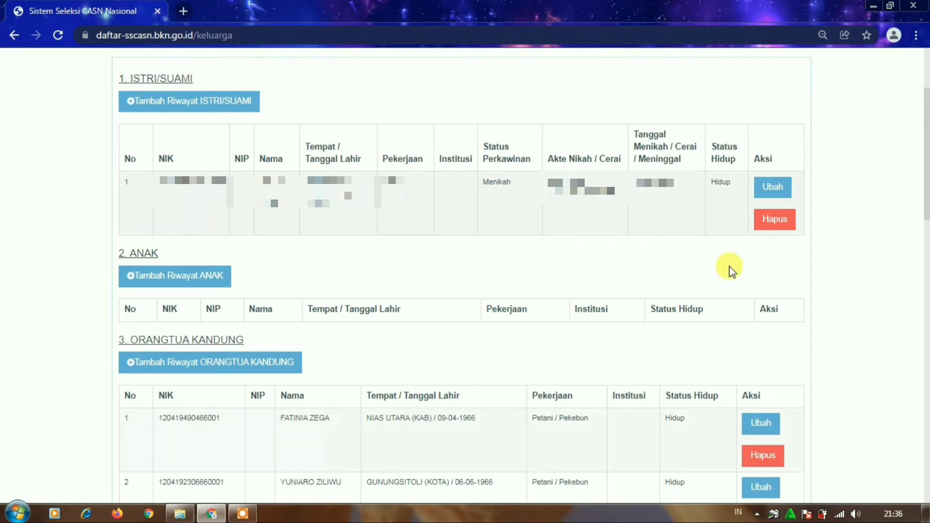
{"action": "scroll", "coordinate": [252, 349], "scroll_direction": "down", "scroll_amount": 2}
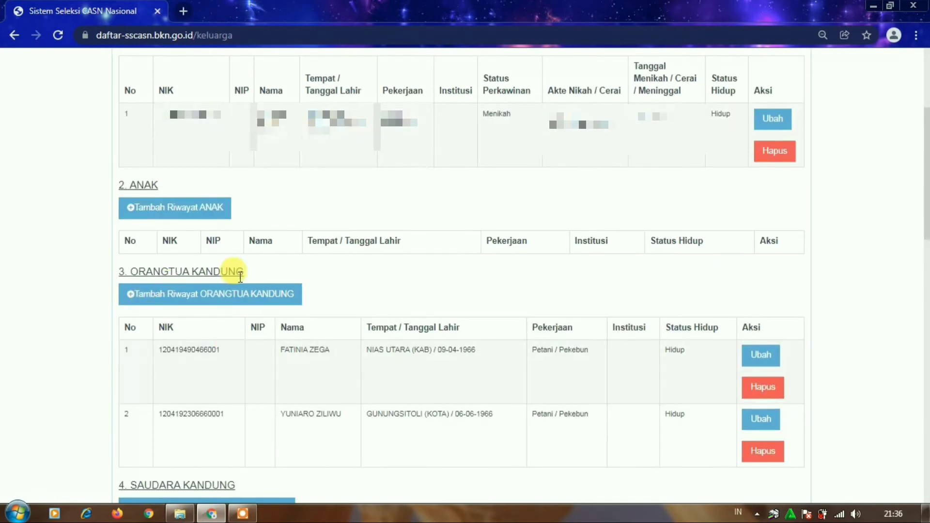
{"action": "scroll", "coordinate": [239, 280], "scroll_direction": "down", "scroll_amount": 4}
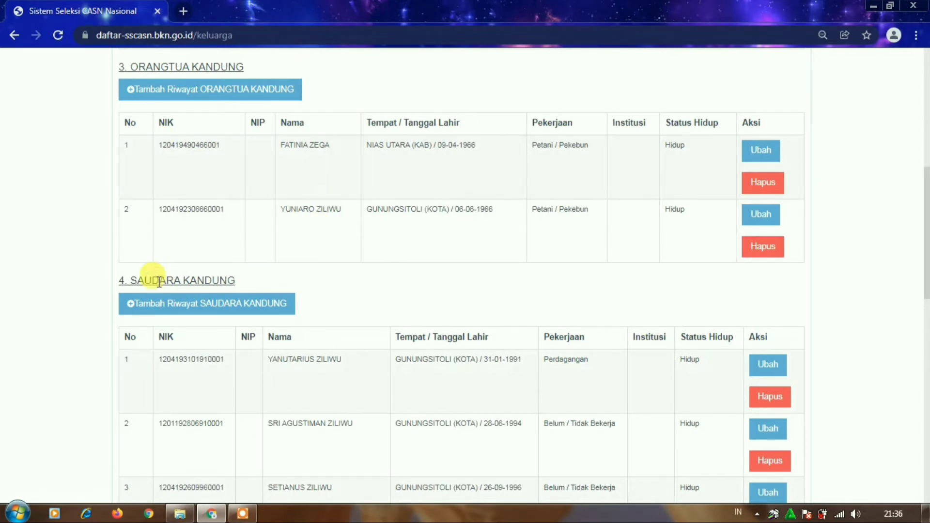
{"action": "scroll", "coordinate": [158, 281], "scroll_direction": "down", "scroll_amount": 3}
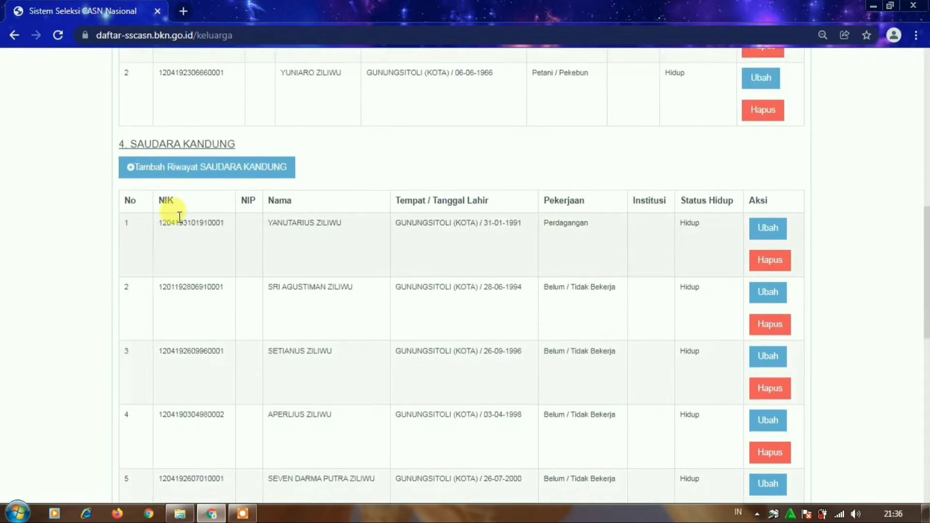
{"action": "scroll", "coordinate": [552, 179], "scroll_direction": "up", "scroll_amount": 3}
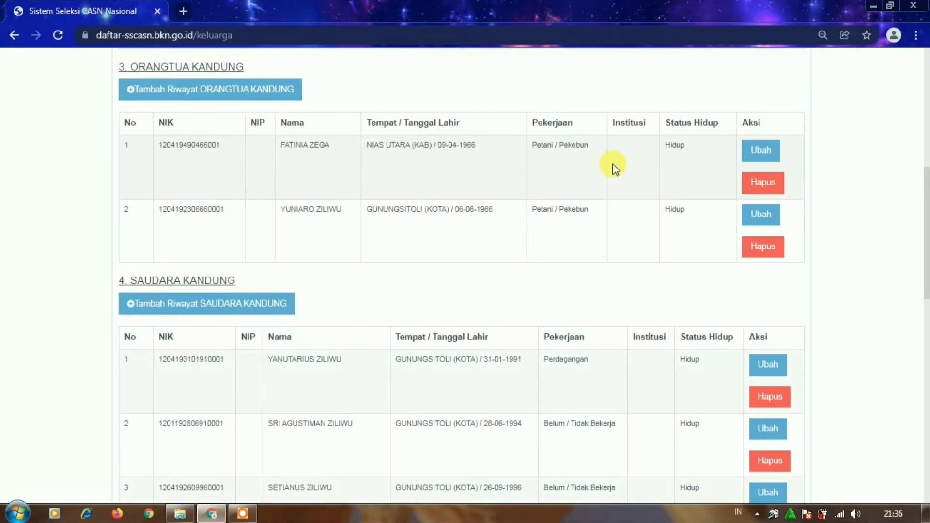
- Check the Saudara Kandung and Bapak/Ibu Mertua tables with the filling rules, and continue to the Organisasi section
{"action": "scroll", "coordinate": [415, 253], "scroll_direction": "down", "scroll_amount": 6}
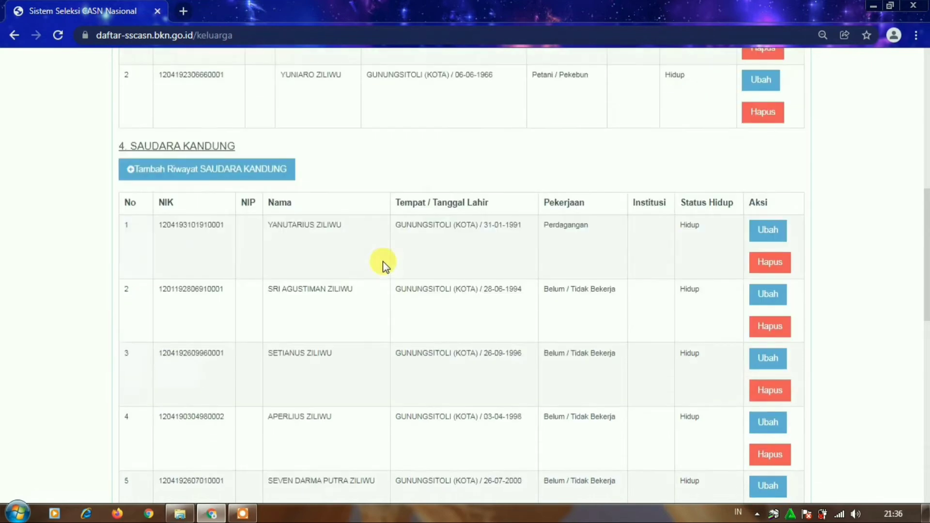
{"action": "scroll", "coordinate": [188, 173], "scroll_direction": "up", "scroll_amount": 1}
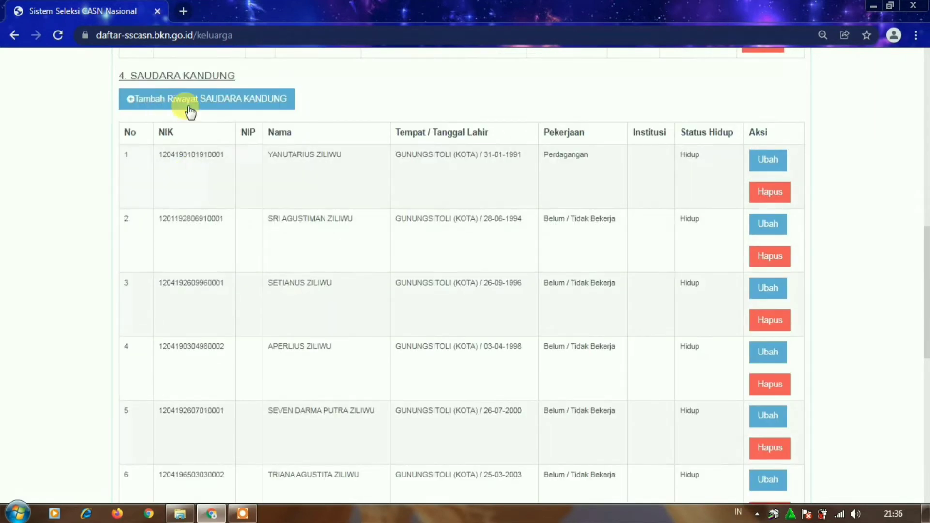
{"action": "scroll", "coordinate": [383, 341], "scroll_direction": "down", "scroll_amount": 7}
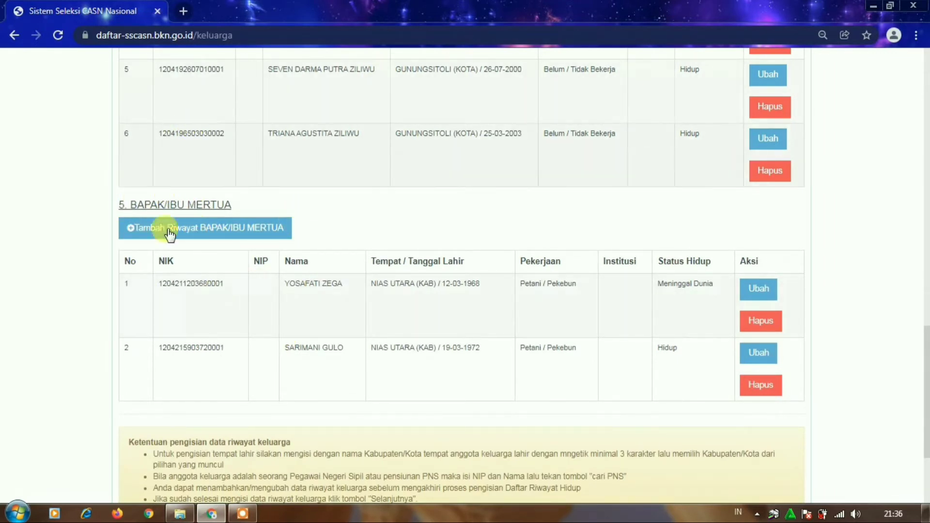
{"action": "scroll", "coordinate": [218, 227], "scroll_direction": "up", "scroll_amount": 7}
{"action": "scroll", "coordinate": [211, 232], "scroll_direction": "down", "scroll_amount": 6}
{"action": "scroll", "coordinate": [203, 257], "scroll_direction": "down", "scroll_amount": 4}
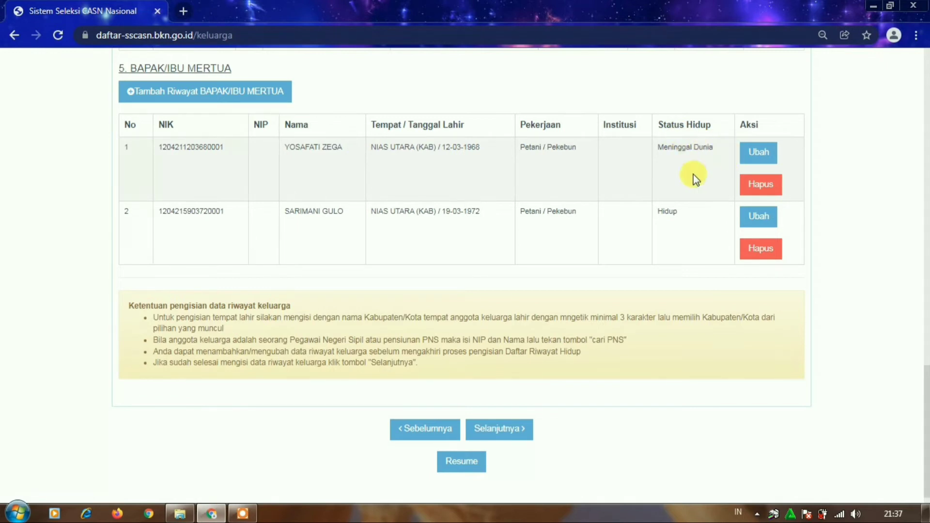
{"action": "scroll", "coordinate": [595, 316], "scroll_direction": "down", "scroll_amount": 1}
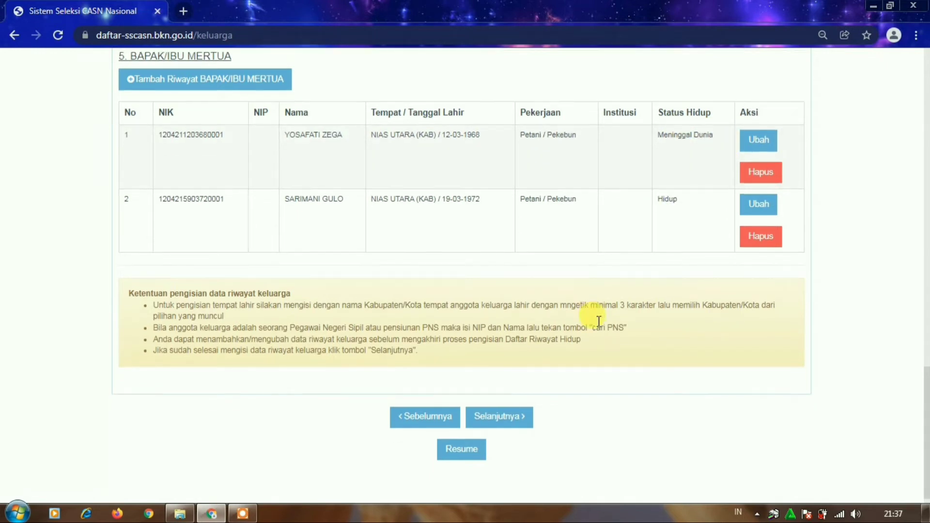
{"action": "left_click", "coordinate": [495, 410]}
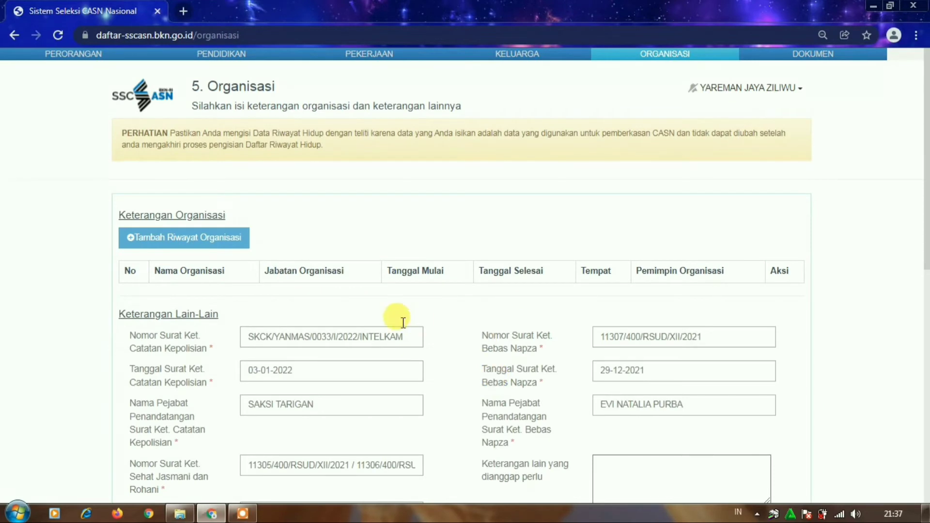
- Check the Organisasi page and the fields of the blank Tambah Organisasi form, and close the form without saving
{"action": "scroll", "coordinate": [399, 319], "scroll_direction": "down", "scroll_amount": 4}
{"action": "scroll", "coordinate": [401, 323], "scroll_direction": "up", "scroll_amount": 4}
{"action": "scroll", "coordinate": [207, 283], "scroll_direction": "down", "scroll_amount": 3}
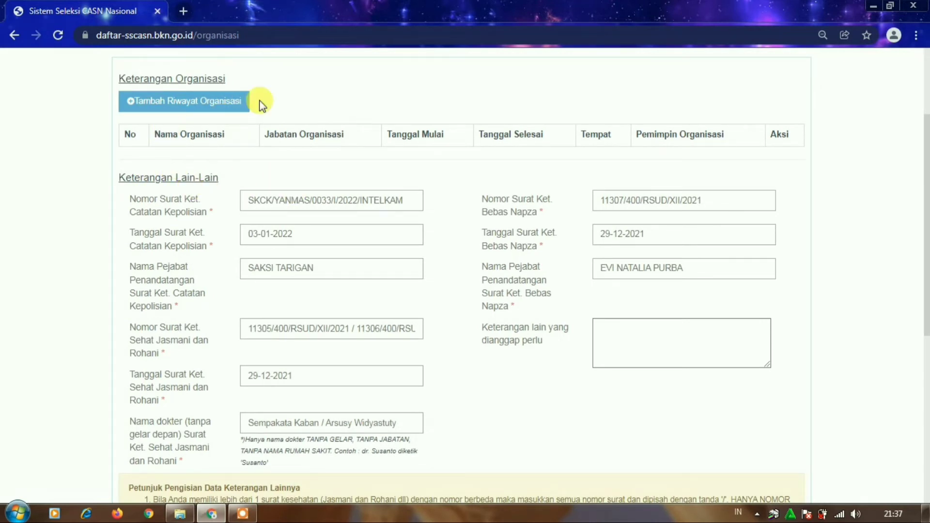
{"action": "left_click", "coordinate": [160, 103]}
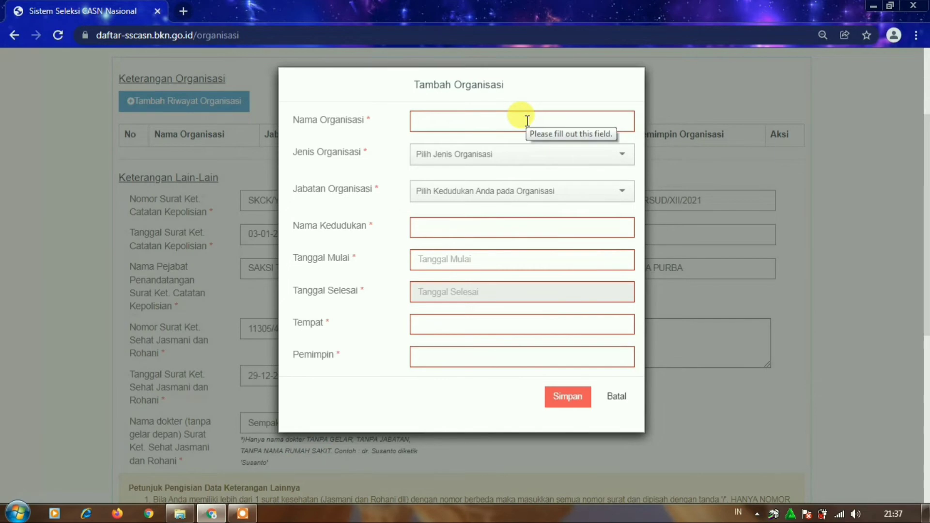
{"action": "left_click", "coordinate": [615, 396]}
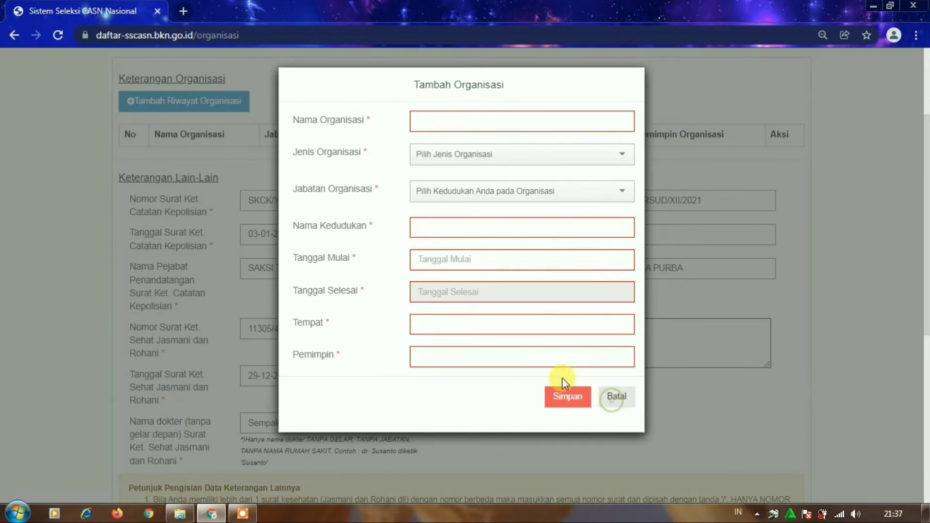
- Check the police-record and health-letter fields under Keterangan Lain-Lain, including how the two health letter numbers are separated
{"action": "scroll", "coordinate": [307, 386], "scroll_direction": "down", "scroll_amount": 5}
{"action": "scroll", "coordinate": [307, 290], "scroll_direction": "up", "scroll_amount": 5}
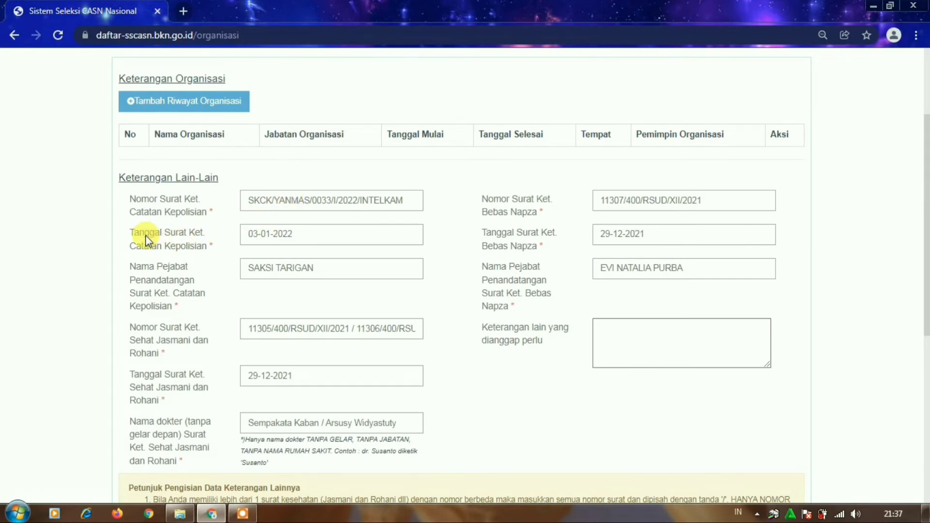
{"action": "scroll", "coordinate": [177, 255], "scroll_direction": "down", "scroll_amount": 1}
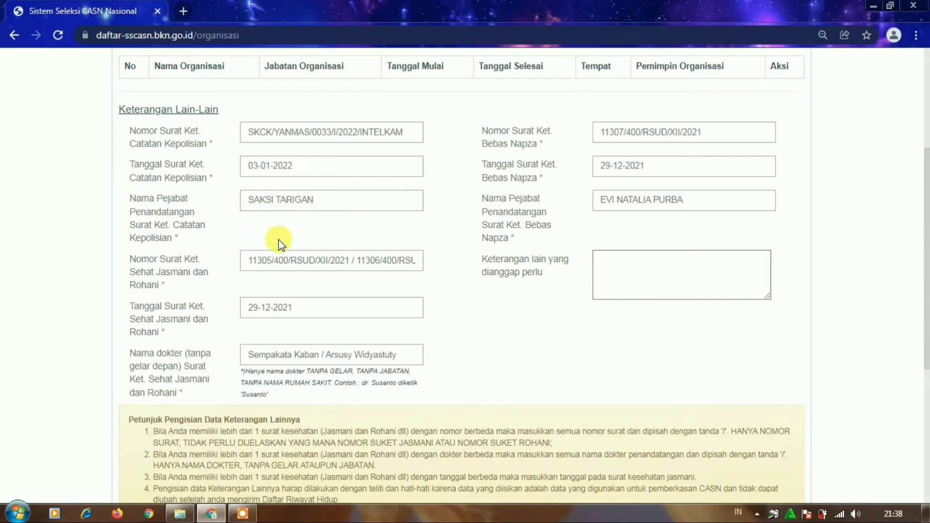
{"action": "scroll", "coordinate": [278, 240], "scroll_direction": "down", "scroll_amount": 1}
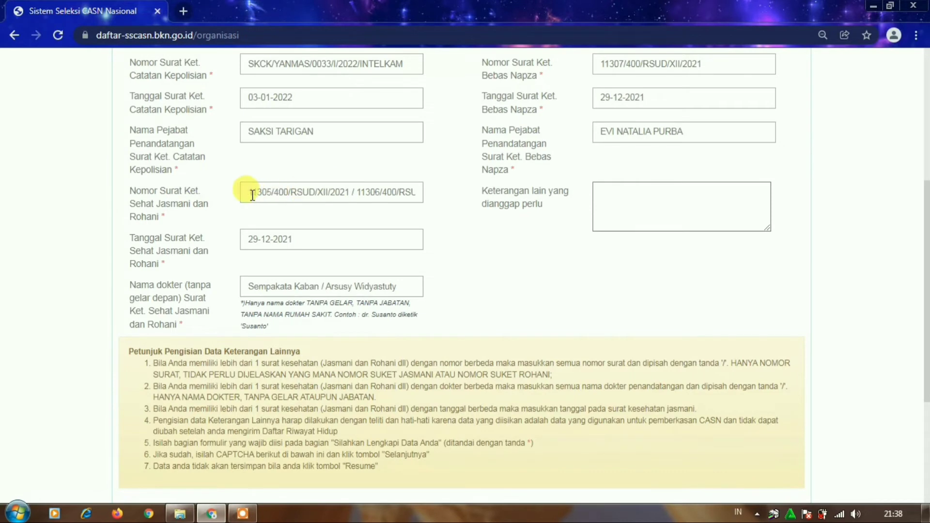
{"action": "left_click_drag", "start_coordinate": [250, 194], "coordinate": [346, 193]}
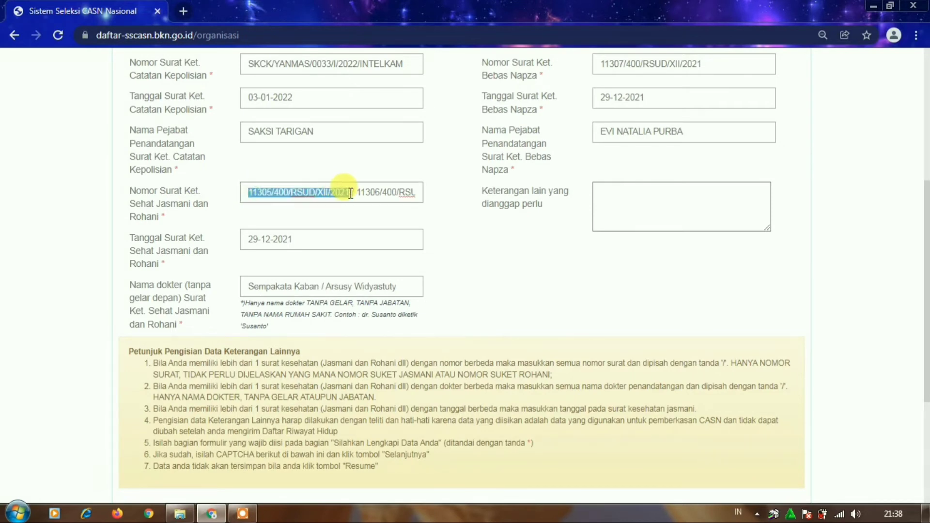
{"action": "left_click", "coordinate": [358, 197]}
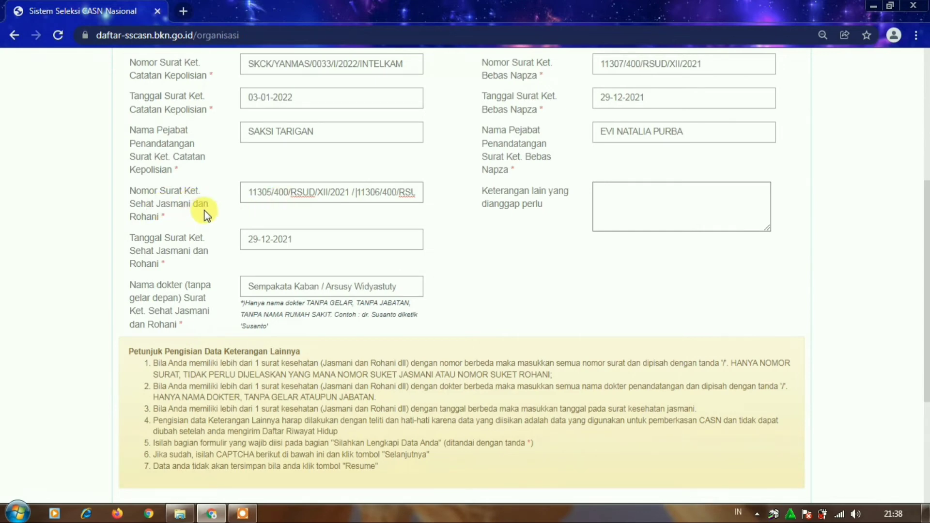
- Check how the two doctors' names are entered in the Surat Ket. Sehat Jasmani dan Rohani doctor field
{"action": "scroll", "coordinate": [204, 250], "scroll_direction": "down", "scroll_amount": 2}
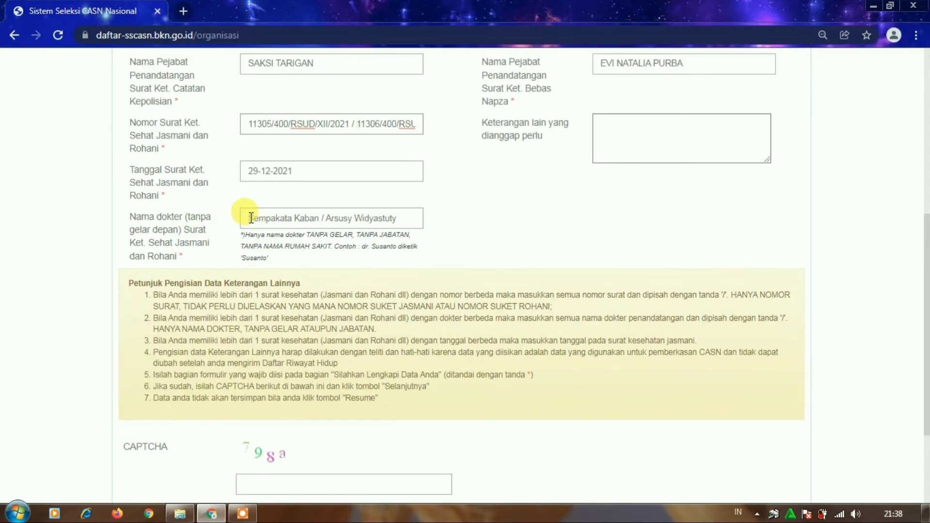
{"action": "left_click", "coordinate": [322, 219]}
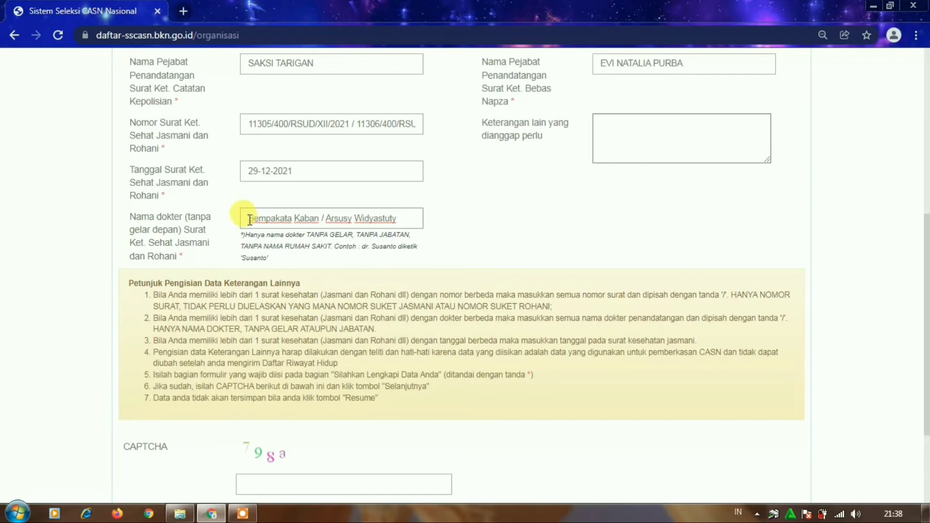
{"action": "left_click_drag", "start_coordinate": [249, 219], "coordinate": [314, 219]}
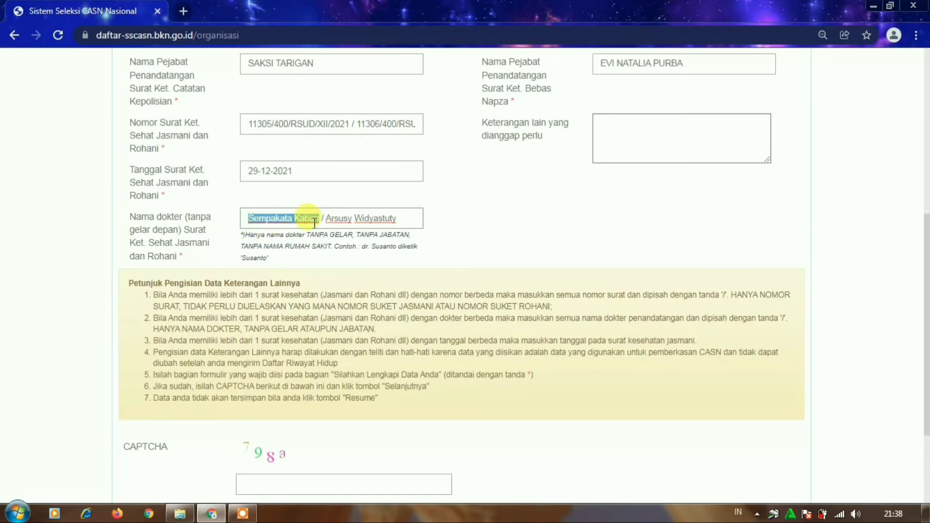
{"action": "left_click_drag", "start_coordinate": [325, 218], "coordinate": [406, 218]}
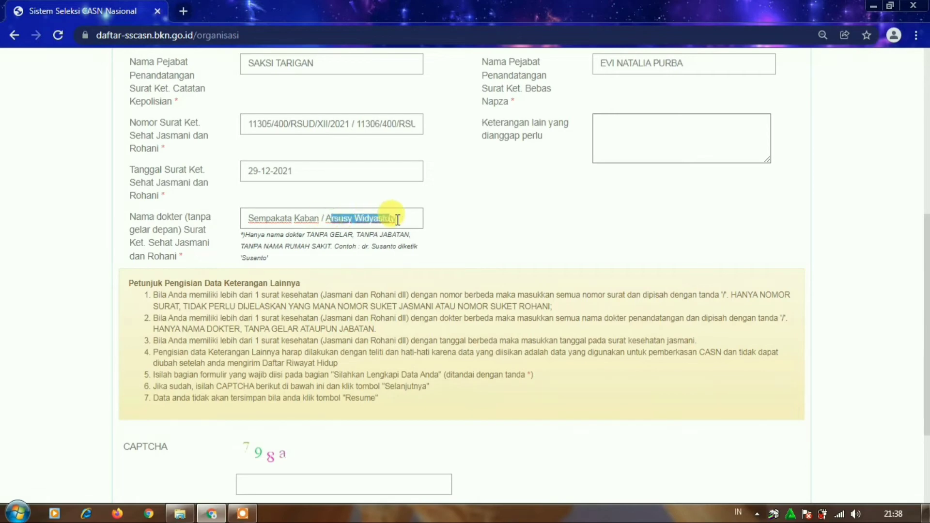
{"action": "left_click", "coordinate": [562, 195]}
{"action": "scroll", "coordinate": [563, 195], "scroll_direction": "up", "scroll_amount": 8}
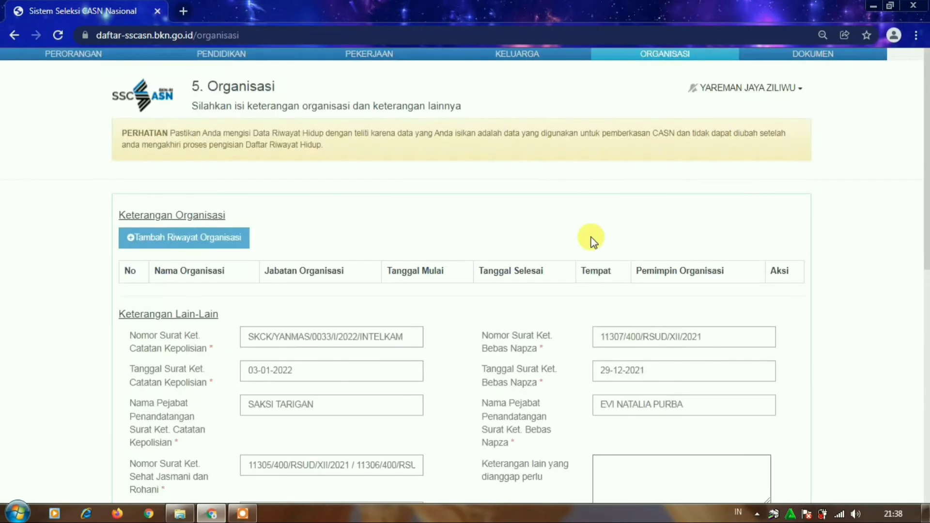
- Check the Bebas Napza letter fields, the optional remarks field and the filling rules under Keterangan Lain-Lain
{"action": "scroll", "coordinate": [602, 299], "scroll_direction": "down", "scroll_amount": 3}
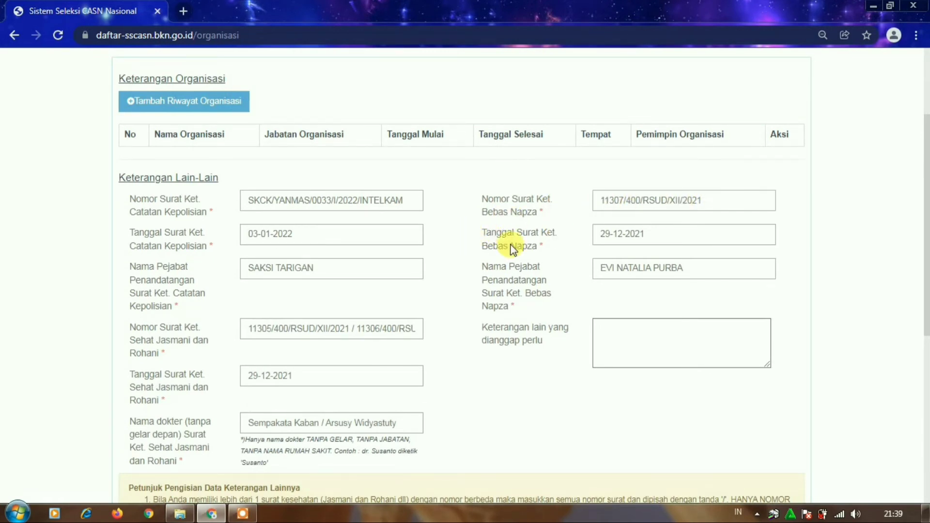
{"action": "scroll", "coordinate": [504, 281], "scroll_direction": "down", "scroll_amount": 1}
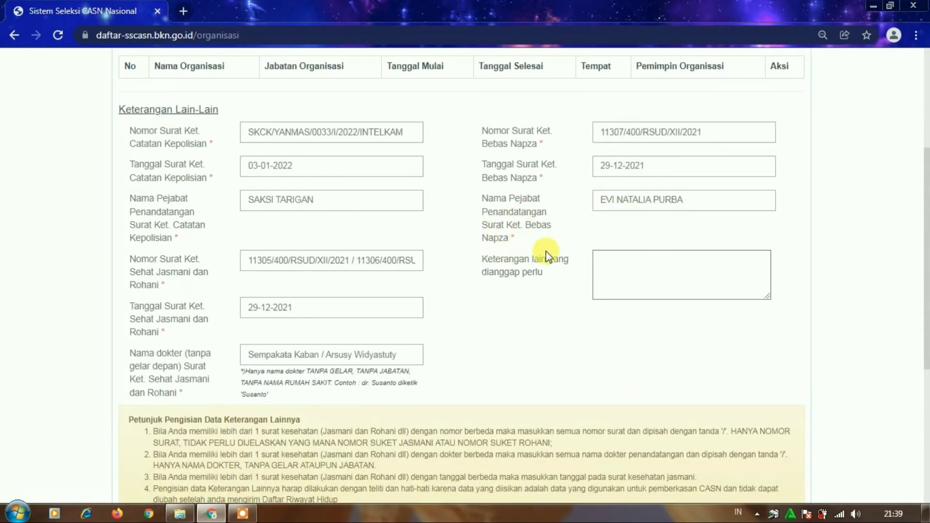
{"action": "scroll", "coordinate": [484, 267], "scroll_direction": "down", "scroll_amount": 2}
{"action": "scroll", "coordinate": [484, 267], "scroll_direction": "up", "scroll_amount": 6}
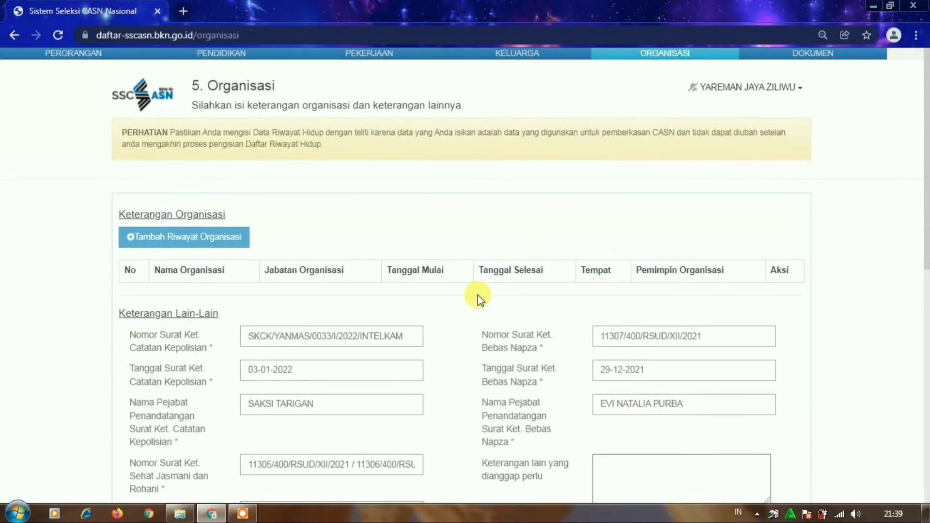
- Enter the CAPTCHA code on the Organisasi page and continue to the Dokumen section
{"action": "scroll", "coordinate": [478, 295], "scroll_direction": "down", "scroll_amount": 10}
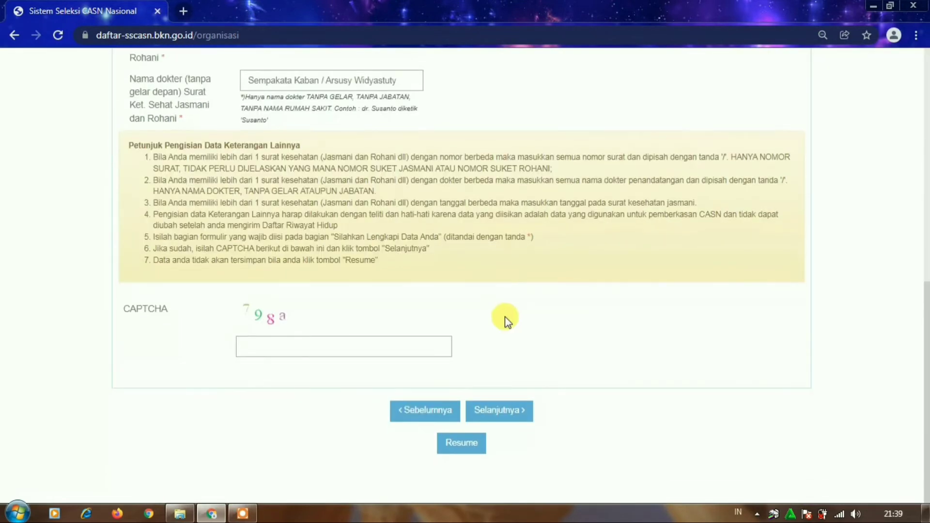
{"action": "left_click", "coordinate": [498, 416]}
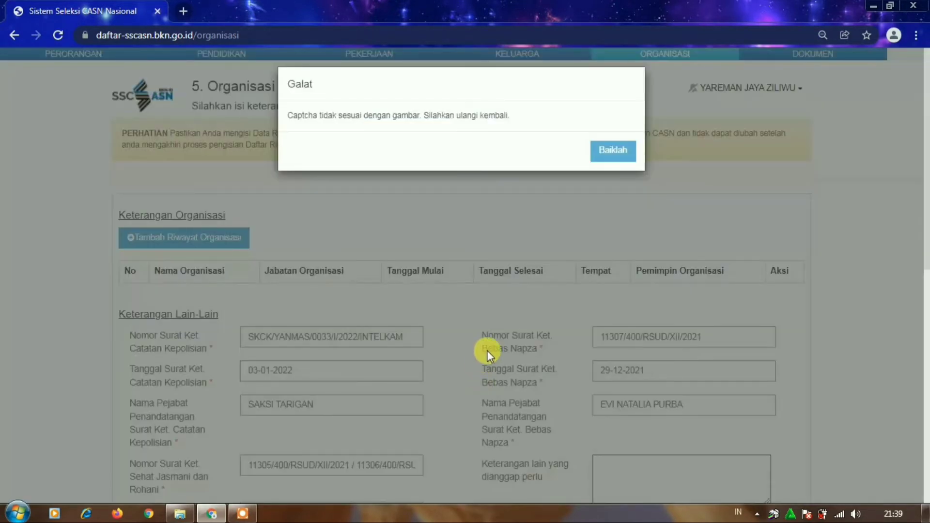
{"action": "left_click", "coordinate": [611, 150]}
{"action": "scroll", "coordinate": [481, 335], "scroll_direction": "down", "scroll_amount": 10}
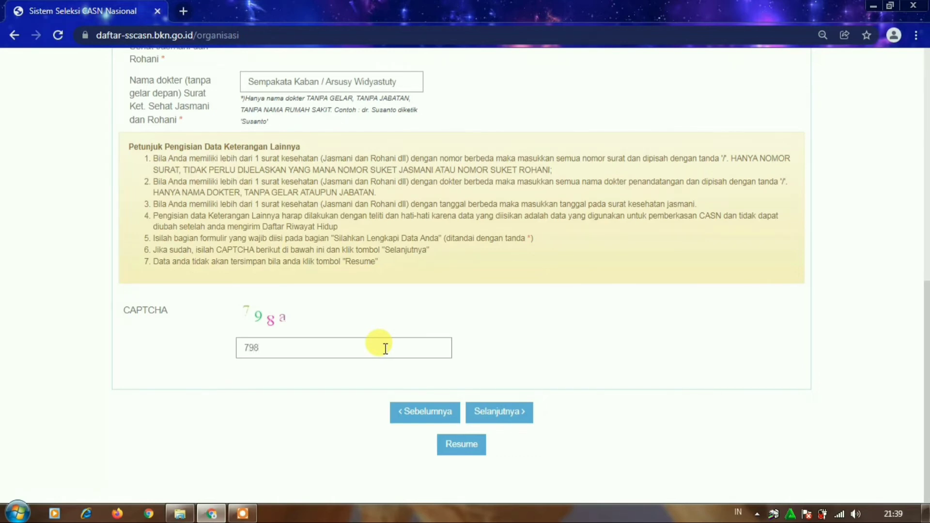
{"action": "left_click", "coordinate": [513, 422]}
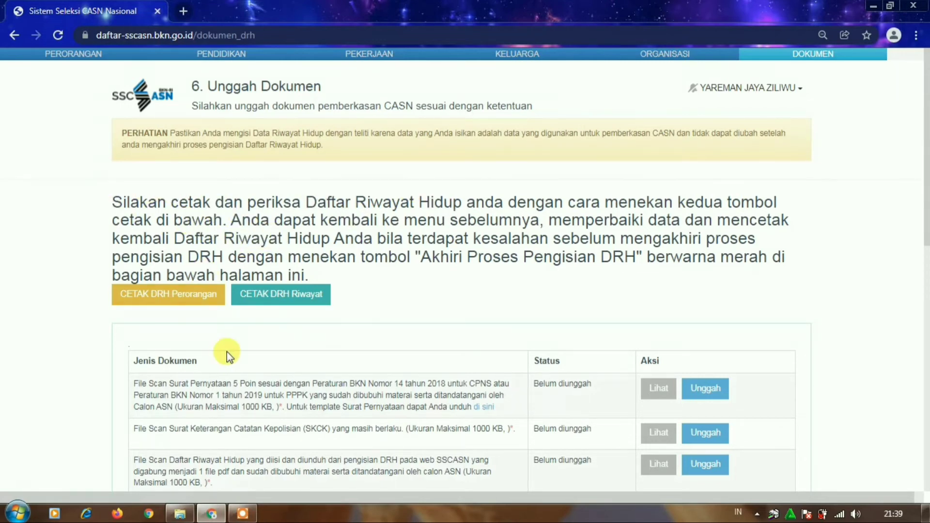
- Check the list of required documents on the Unggah Dokumen page, including their size limits and upload status
{"action": "scroll", "coordinate": [226, 351], "scroll_direction": "down", "scroll_amount": 5}
{"action": "scroll", "coordinate": [247, 348], "scroll_direction": "down", "scroll_amount": 1}
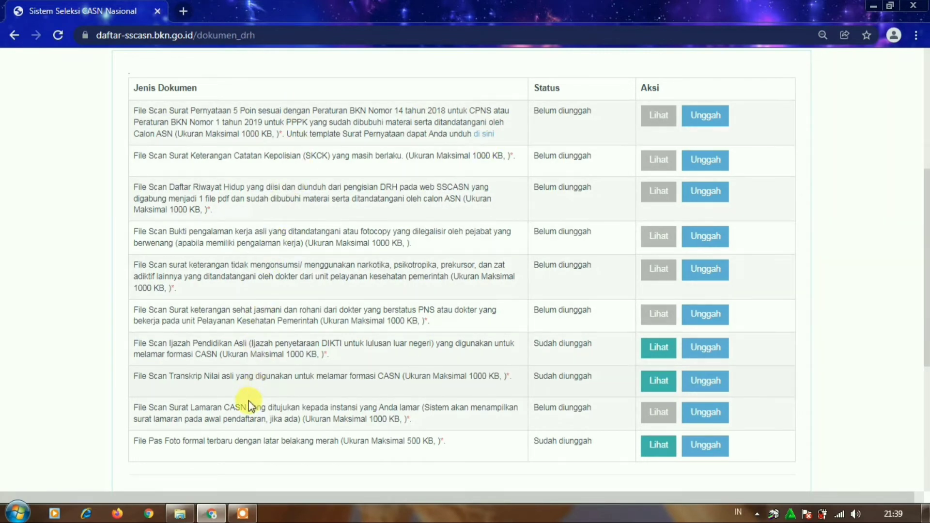
{"action": "scroll", "coordinate": [458, 371], "scroll_direction": "up", "scroll_amount": 2}
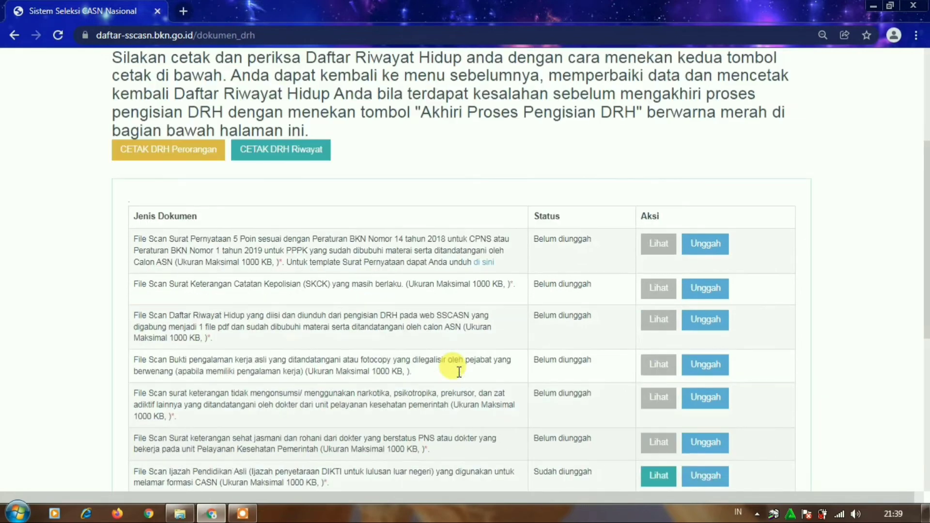
{"action": "scroll", "coordinate": [459, 371], "scroll_direction": "down", "scroll_amount": 3}
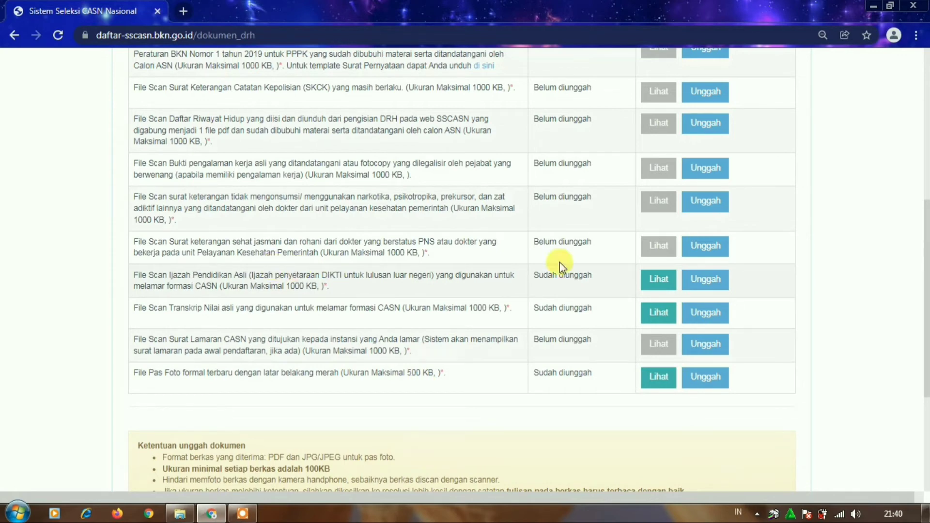
{"action": "scroll", "coordinate": [562, 261], "scroll_direction": "up", "scroll_amount": 4}
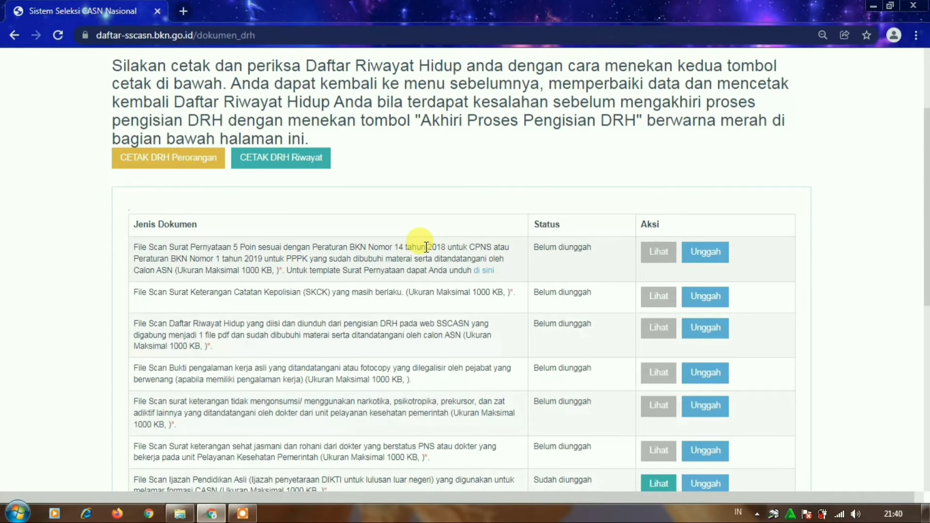
{"action": "scroll", "coordinate": [428, 247], "scroll_direction": "down", "scroll_amount": 3}
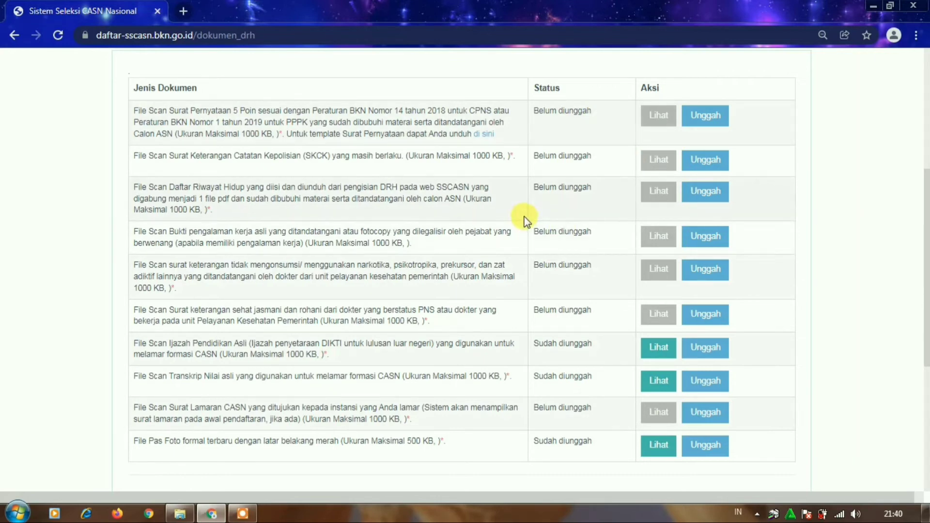
{"action": "scroll", "coordinate": [531, 145], "scroll_direction": "up", "scroll_amount": 4}
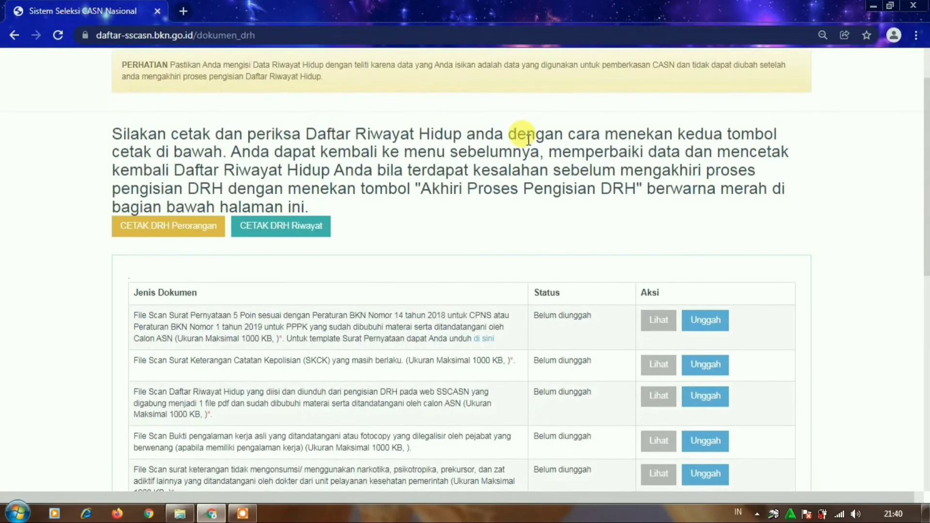
{"action": "scroll", "coordinate": [637, 208], "scroll_direction": "down", "scroll_amount": 1}
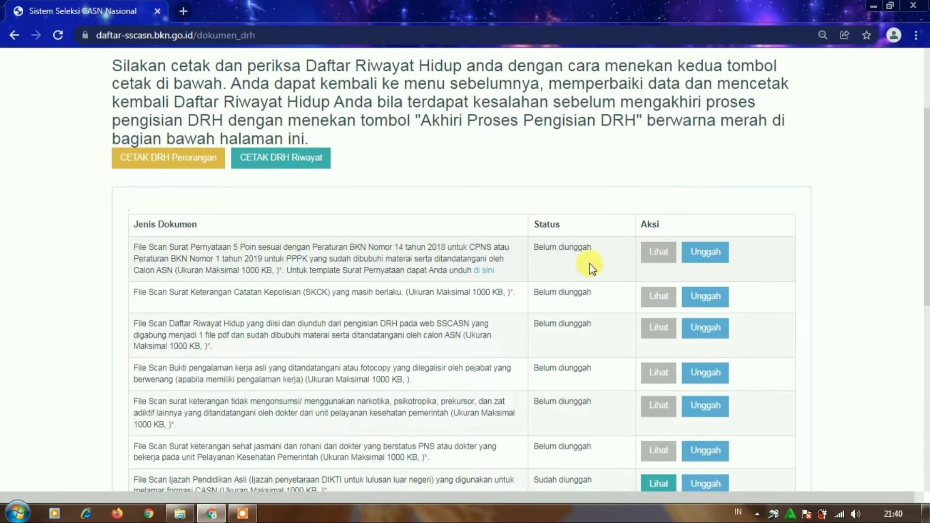
{"action": "left_click", "coordinate": [704, 253]}
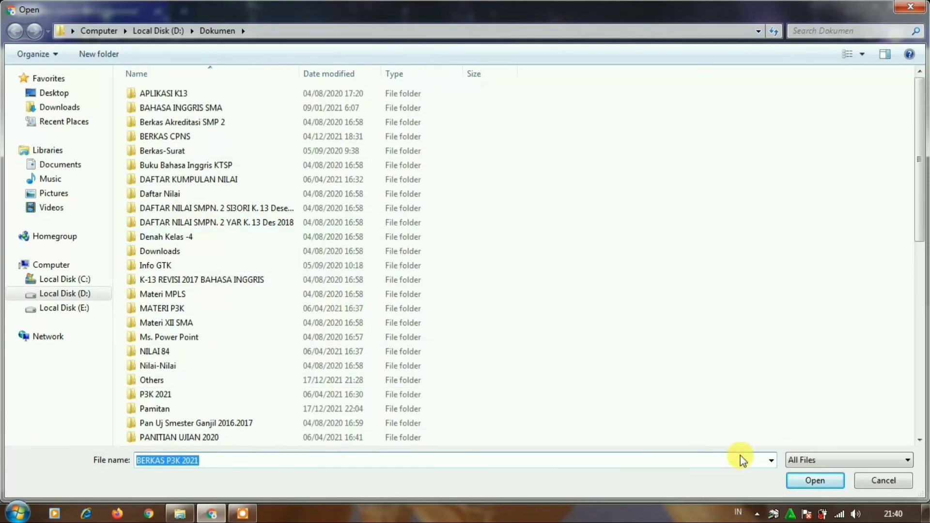
{"action": "left_click", "coordinate": [792, 480]}
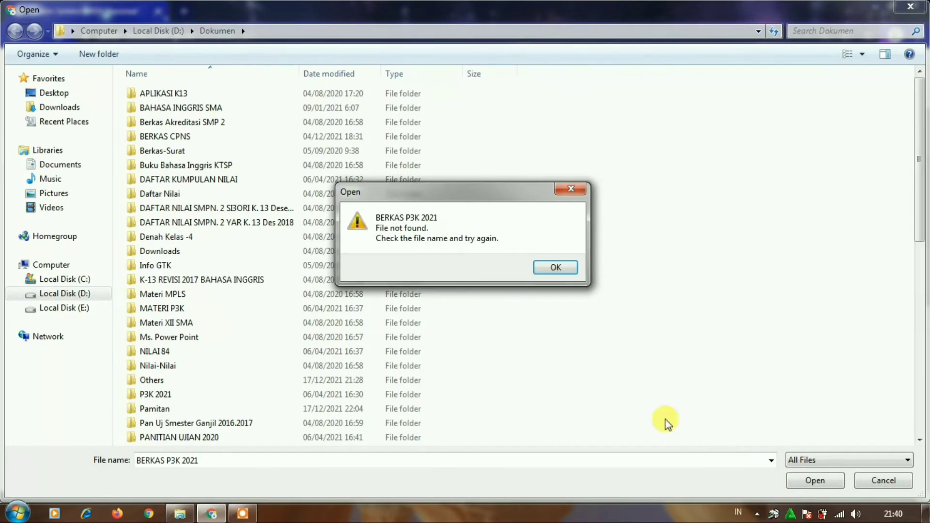
{"action": "left_click", "coordinate": [556, 268]}
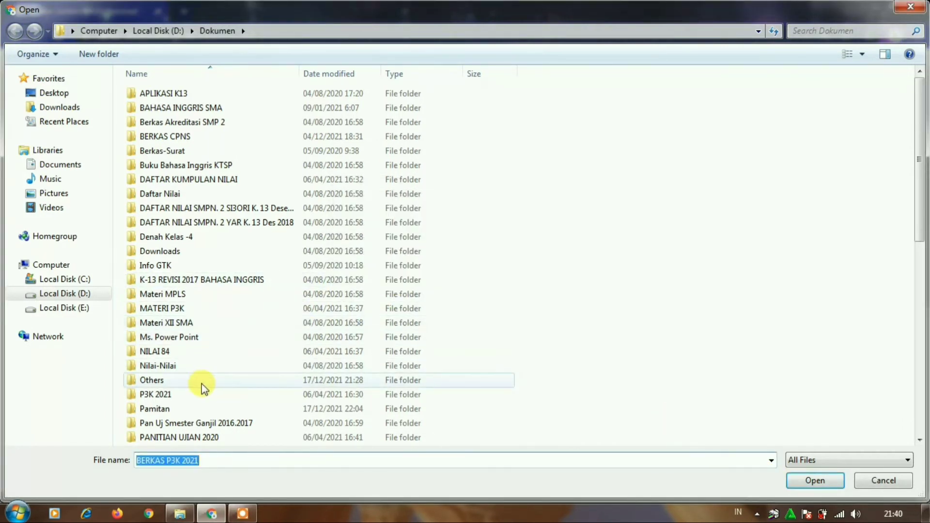
{"action": "double_click", "coordinate": [169, 394]}
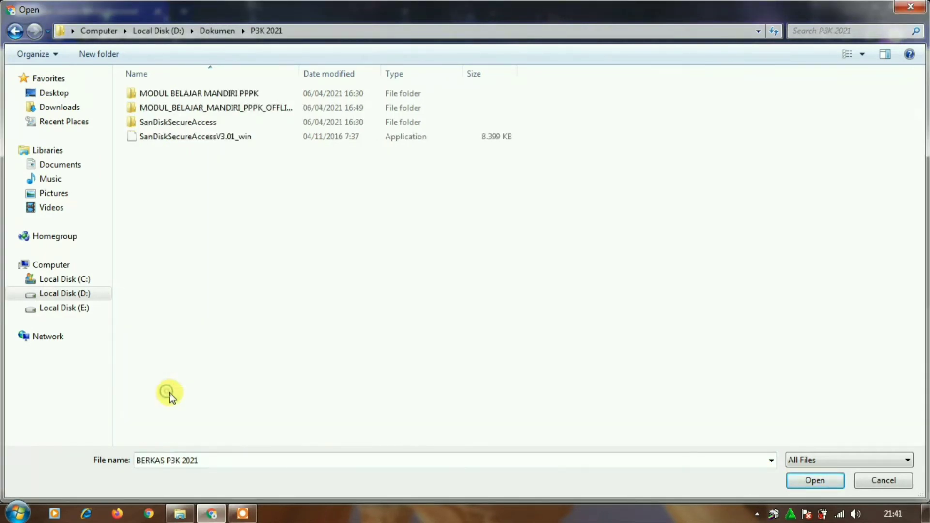
{"action": "left_click", "coordinate": [15, 31]}
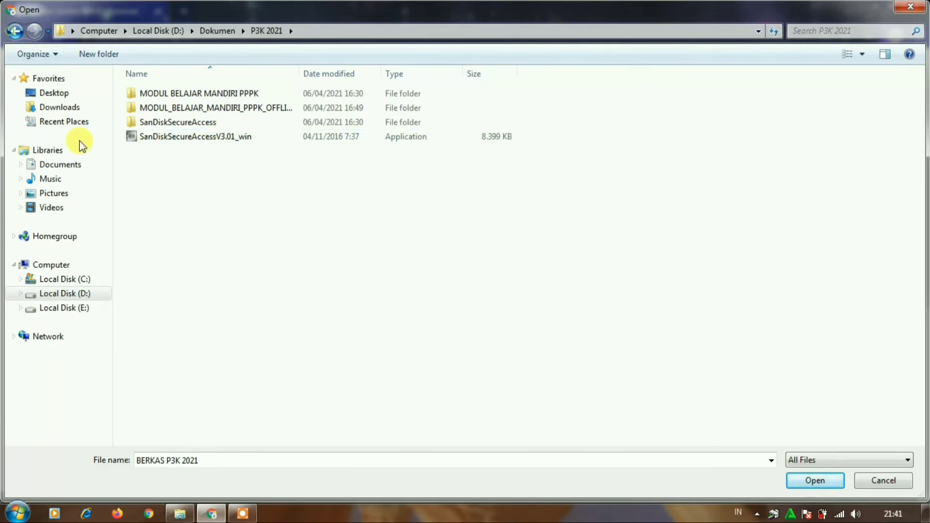
{"action": "scroll", "coordinate": [235, 375], "scroll_direction": "down", "scroll_amount": 4}
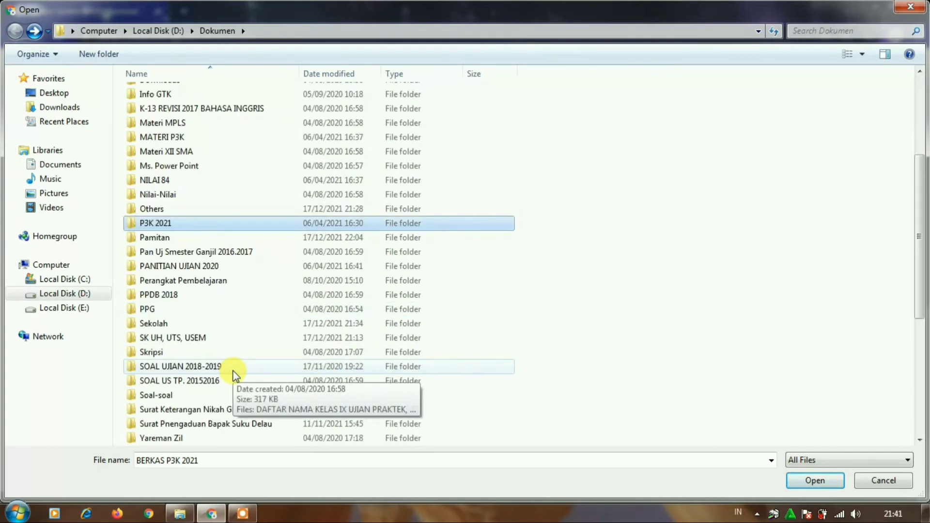
{"action": "scroll", "coordinate": [233, 372], "scroll_direction": "up", "scroll_amount": 4}
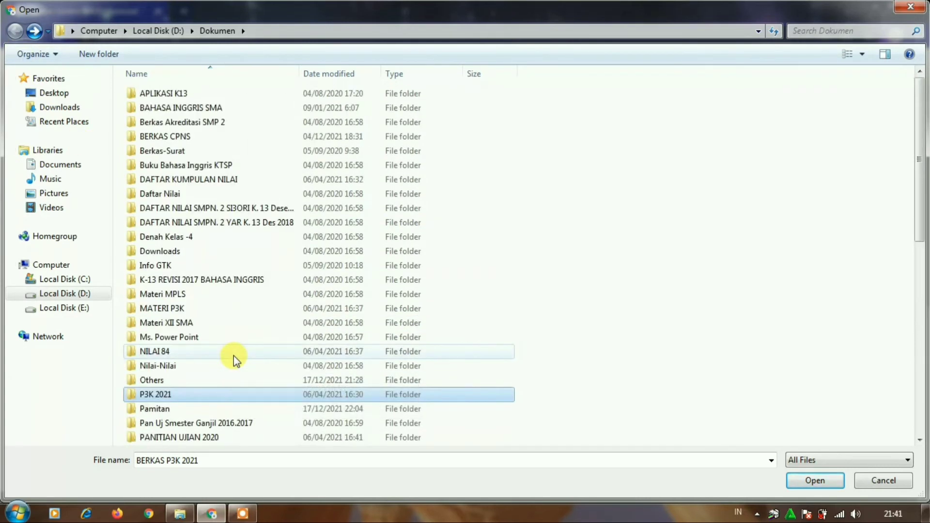
{"action": "scroll", "coordinate": [172, 376], "scroll_direction": "down", "scroll_amount": 1}
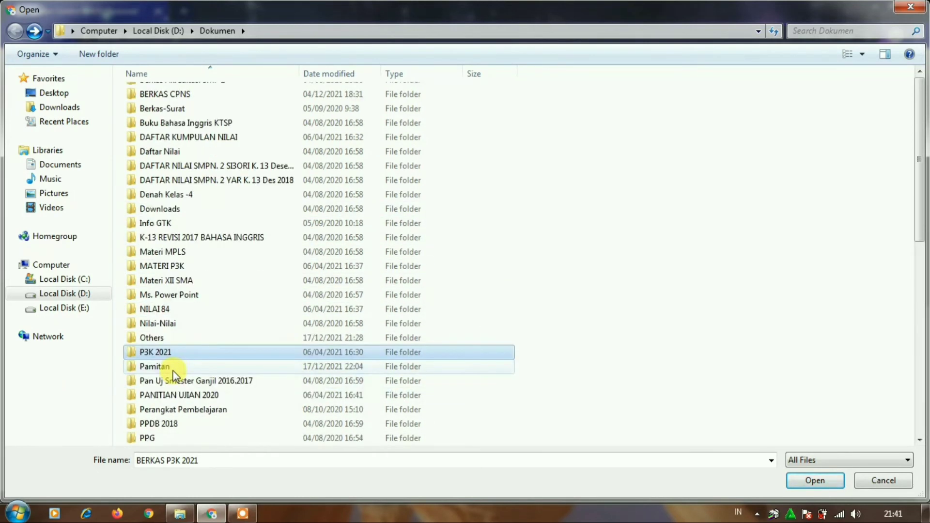
{"action": "scroll", "coordinate": [175, 376], "scroll_direction": "down", "scroll_amount": 6}
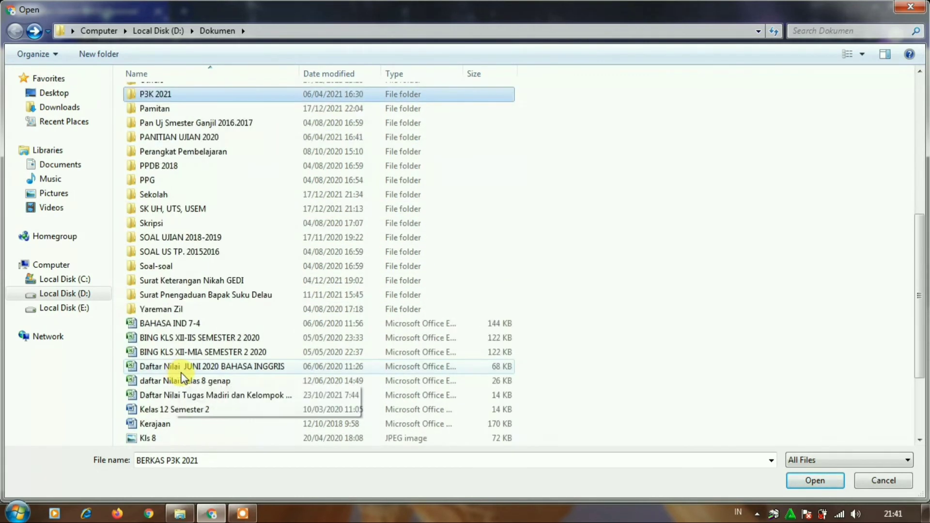
{"action": "scroll", "coordinate": [190, 366], "scroll_direction": "up", "scroll_amount": 3}
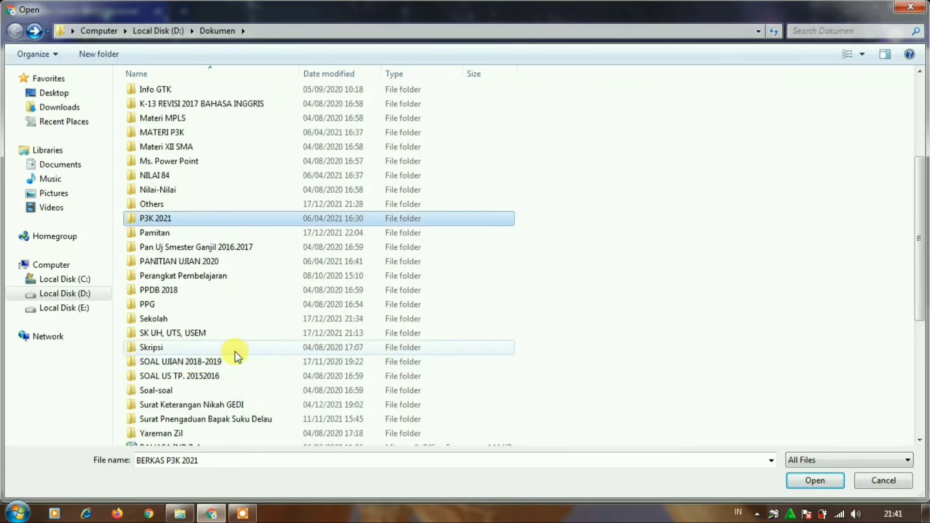
{"action": "scroll", "coordinate": [233, 339], "scroll_direction": "up", "scroll_amount": 4}
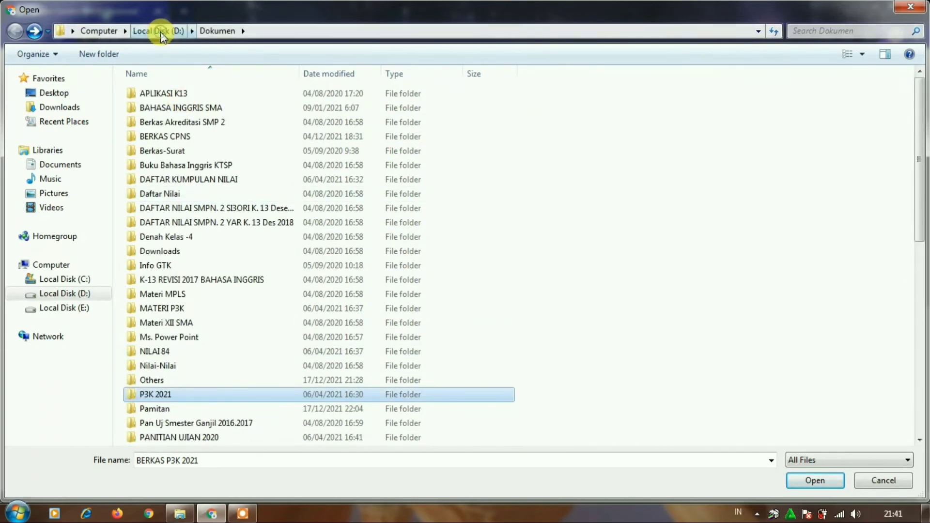
{"action": "left_click", "coordinate": [160, 31]}
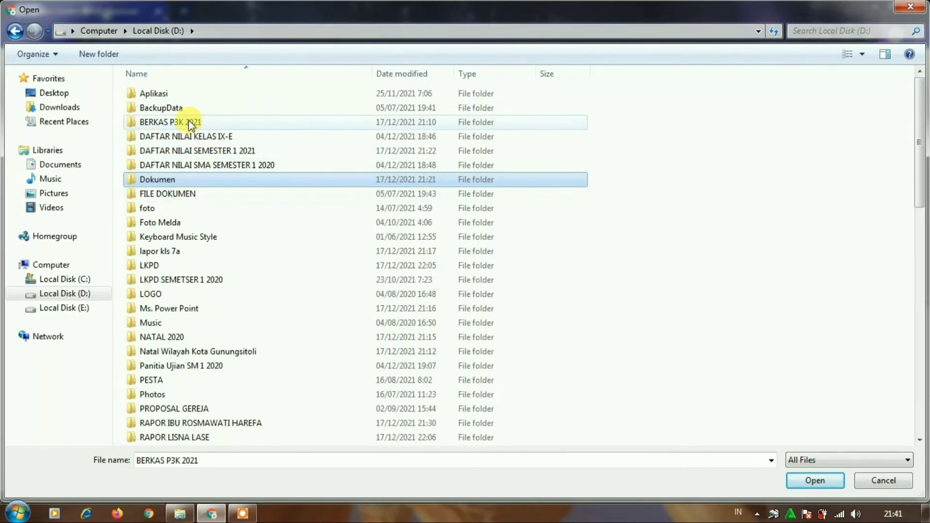
{"action": "double_click", "coordinate": [188, 122]}
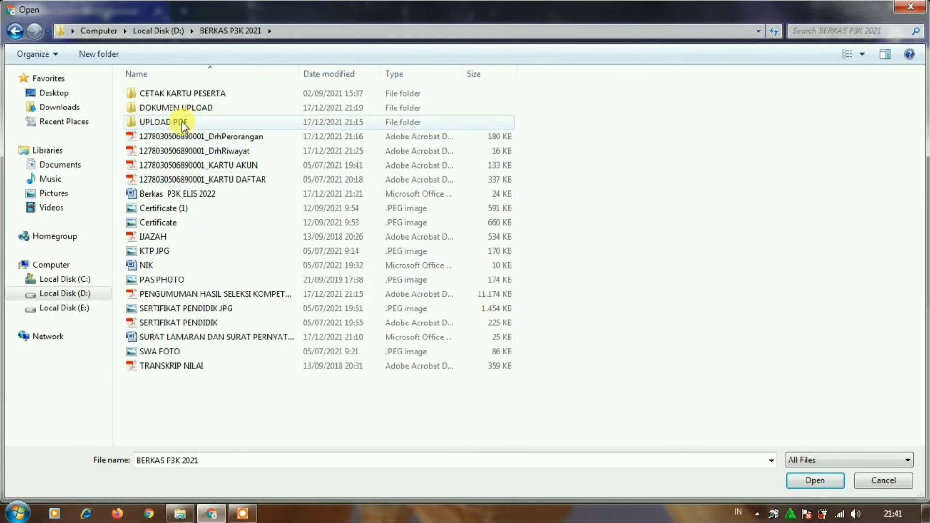
{"action": "double_click", "coordinate": [185, 122]}
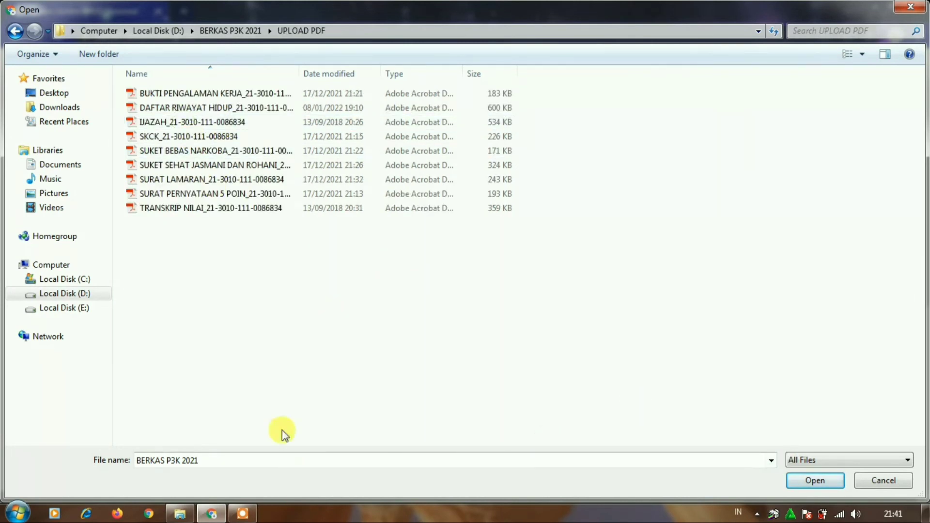
{"action": "left_click", "coordinate": [890, 483]}
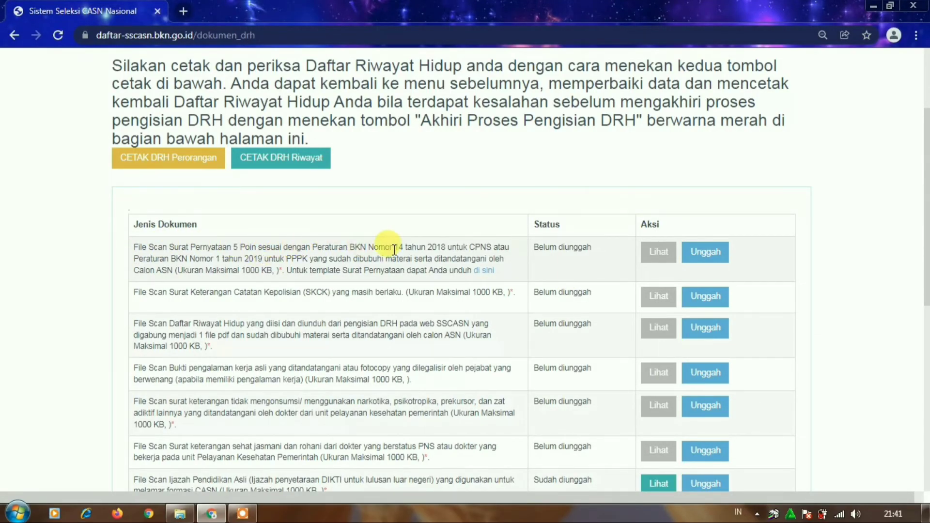
- Upload the SURAT PERNYATAAN 5 POIN PDF from D:\BERKAS P3K 2021\UPLOAD PDF as the Surat Pernyataan 5 Poin document
{"action": "left_click", "coordinate": [706, 257]}
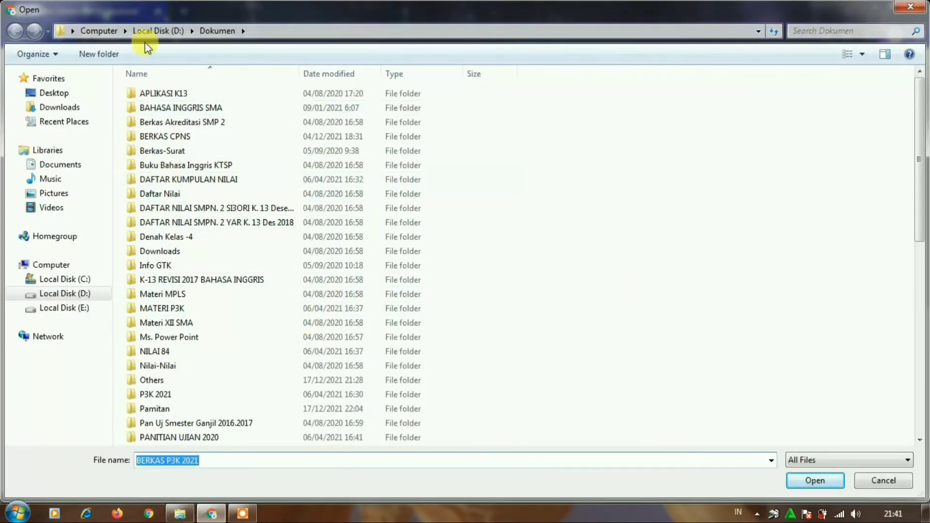
{"action": "left_click", "coordinate": [151, 31]}
{"action": "left_click", "coordinate": [186, 122]}
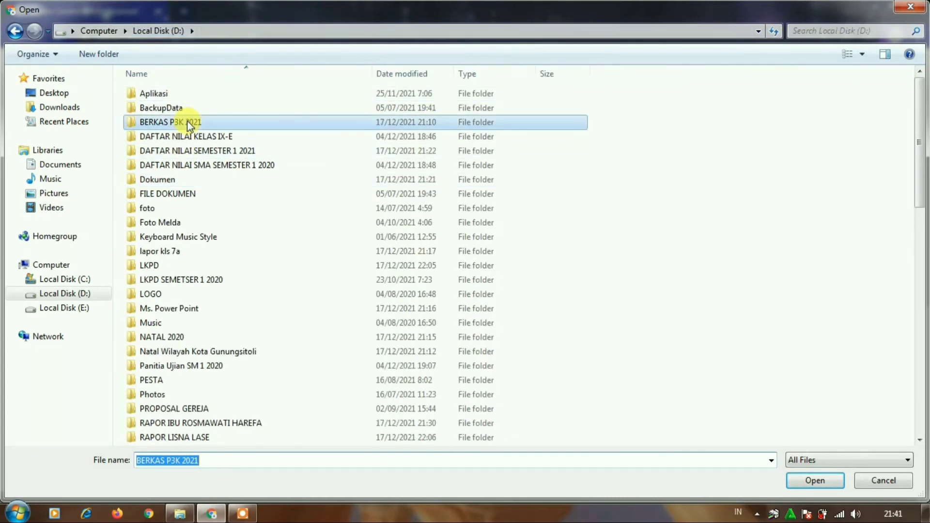
{"action": "double_click", "coordinate": [186, 121]}
{"action": "double_click", "coordinate": [202, 120]}
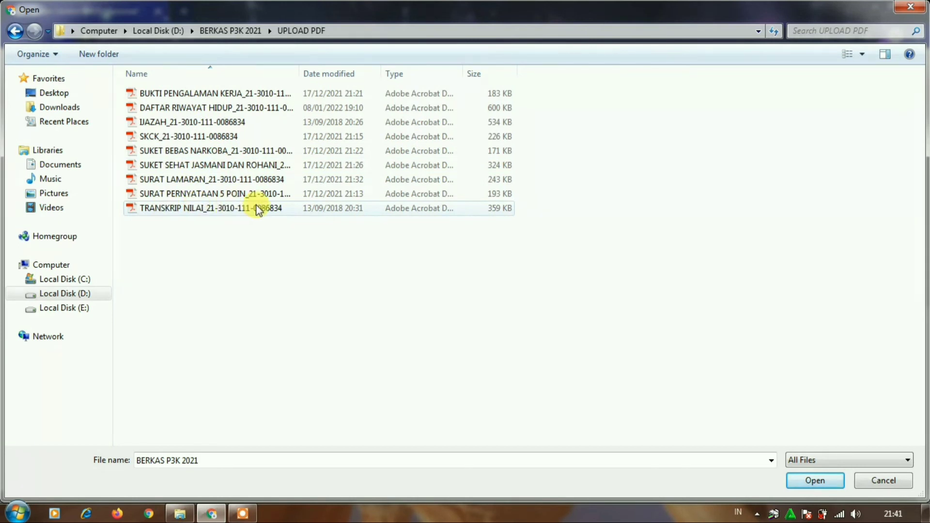
{"action": "left_click_drag", "start_coordinate": [299, 74], "coordinate": [396, 76]}
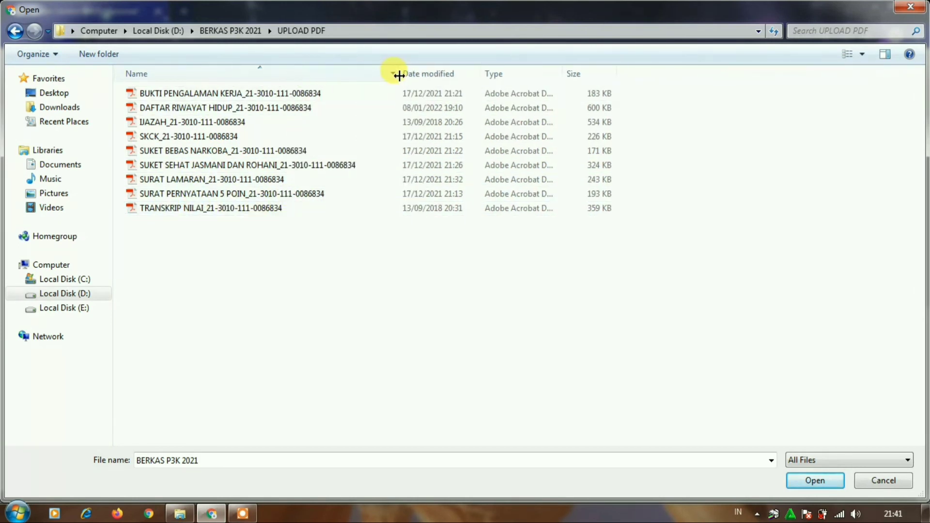
{"action": "left_click", "coordinate": [259, 193]}
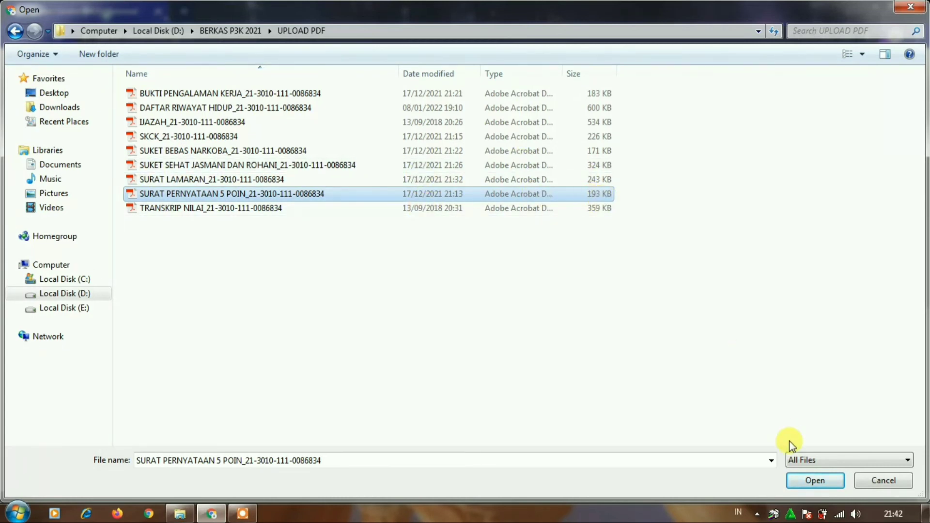
{"action": "left_click", "coordinate": [816, 482]}
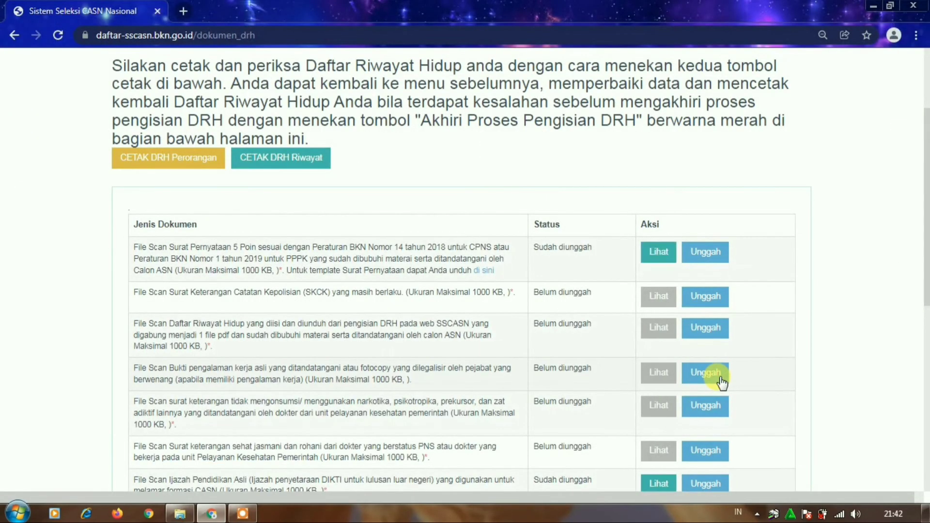
- Open the uploaded Surat Pernyataan 5 Poin, check that the whole page is readable through to the signature, and close the preview
{"action": "left_click", "coordinate": [654, 253]}
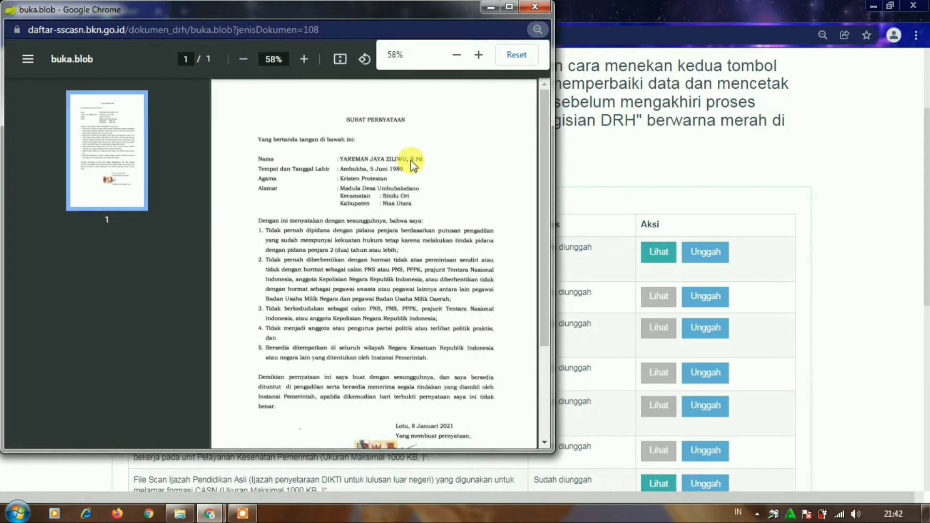
{"action": "scroll", "coordinate": [380, 244], "scroll_direction": "down", "scroll_amount": 3}
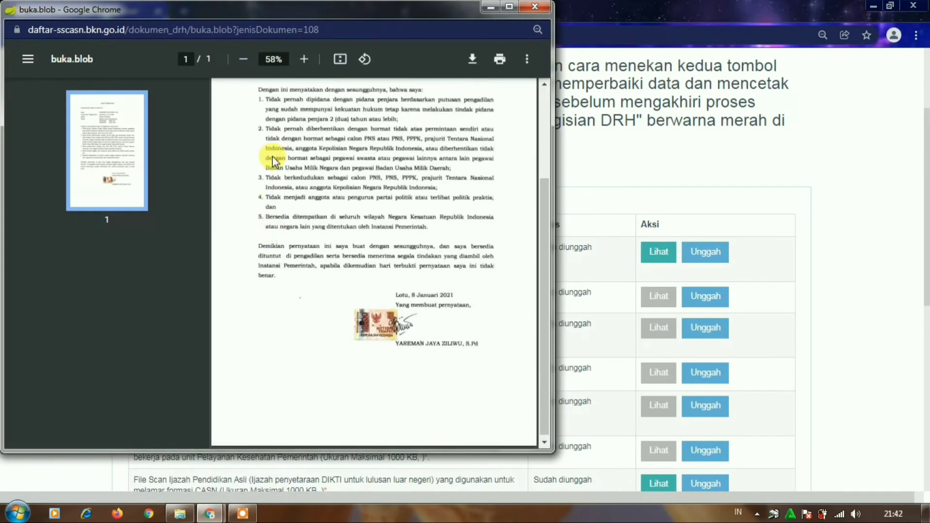
{"action": "scroll", "coordinate": [272, 156], "scroll_direction": "up", "scroll_amount": 3}
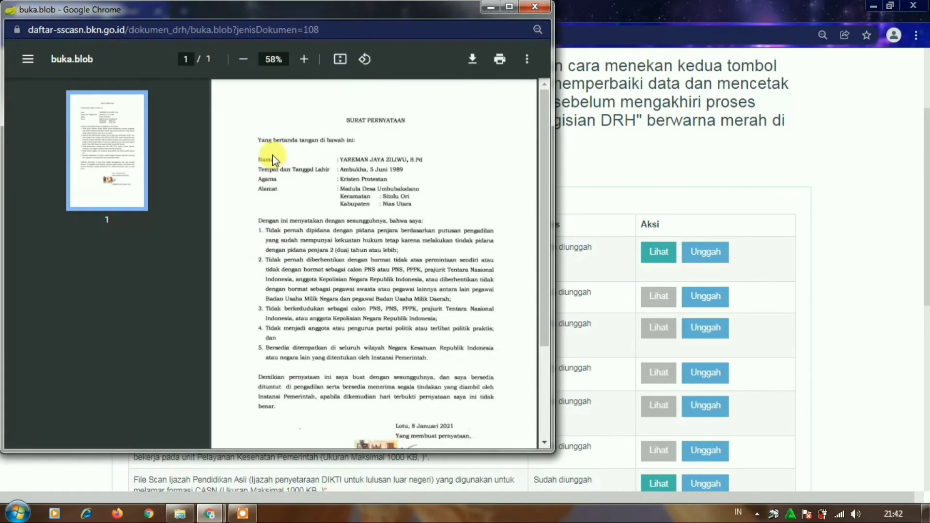
{"action": "left_click", "coordinate": [533, 7]}
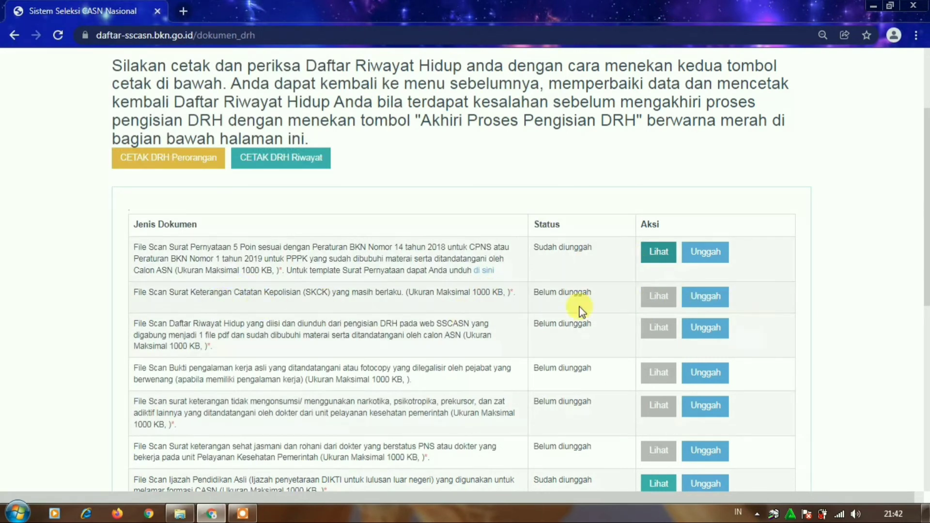
- Upload the SKCK PDF from the UPLOAD PDF folder as the Surat Keterangan Catatan Kepolisian document
{"action": "left_click", "coordinate": [714, 303]}
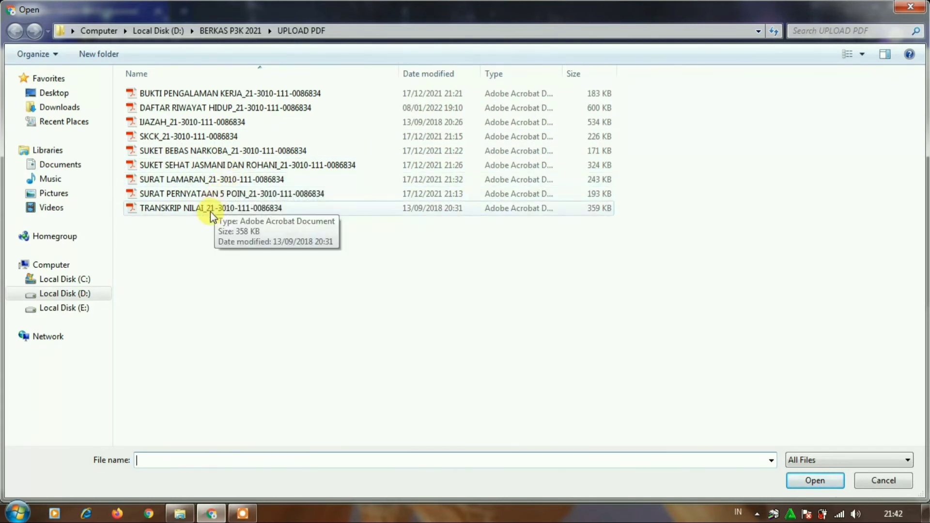
{"action": "left_click", "coordinate": [198, 137]}
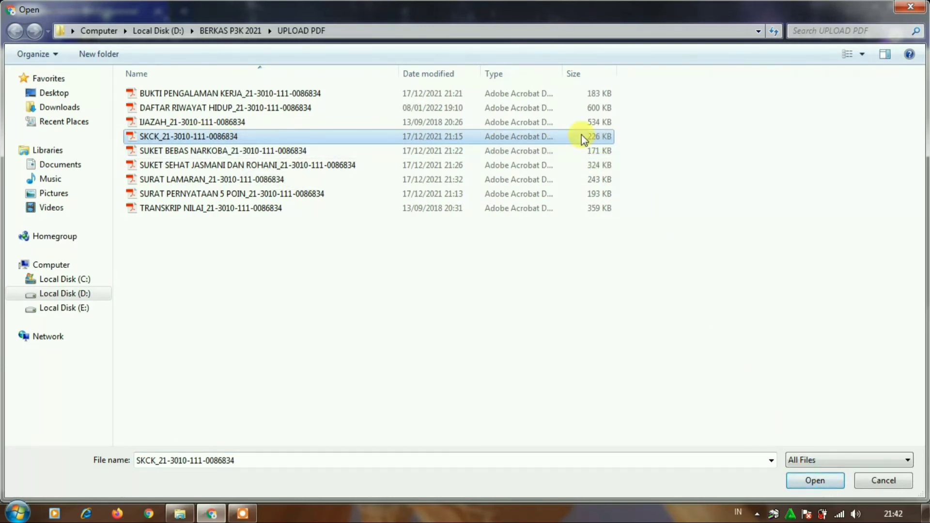
{"action": "left_click", "coordinate": [811, 481]}
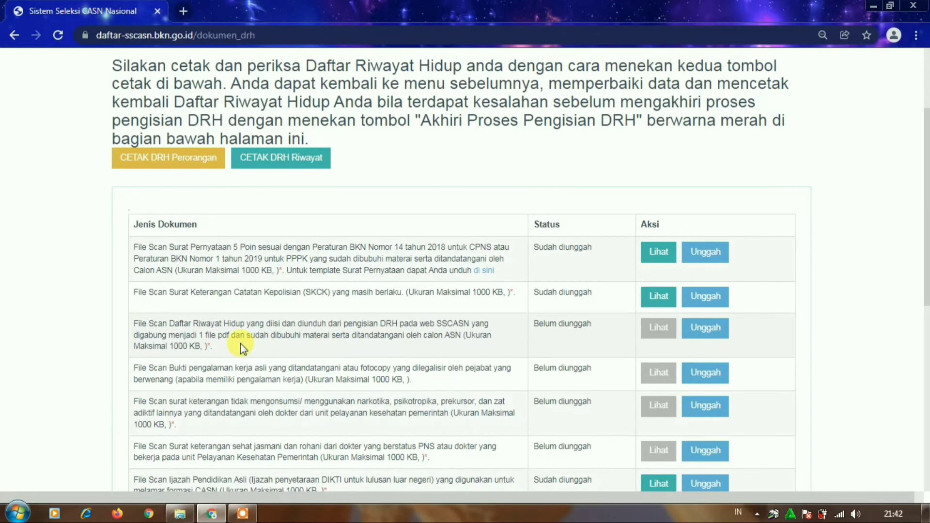
- Upload the DAFTAR RIWAYAT HIDUP PDF from the UPLOAD PDF folder as the Daftar Riwayat Hidup document
{"action": "scroll", "coordinate": [248, 338], "scroll_direction": "down", "scroll_amount": 1}
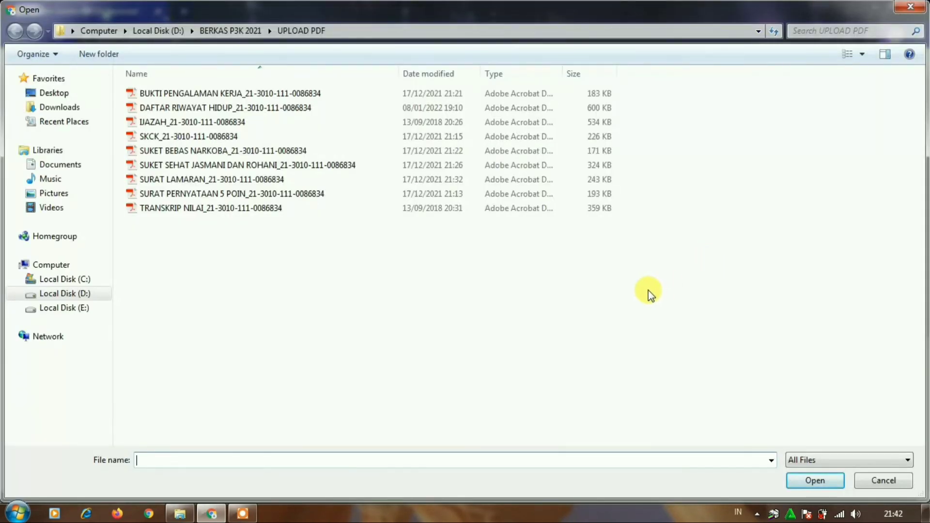
{"action": "left_click", "coordinate": [222, 107]}
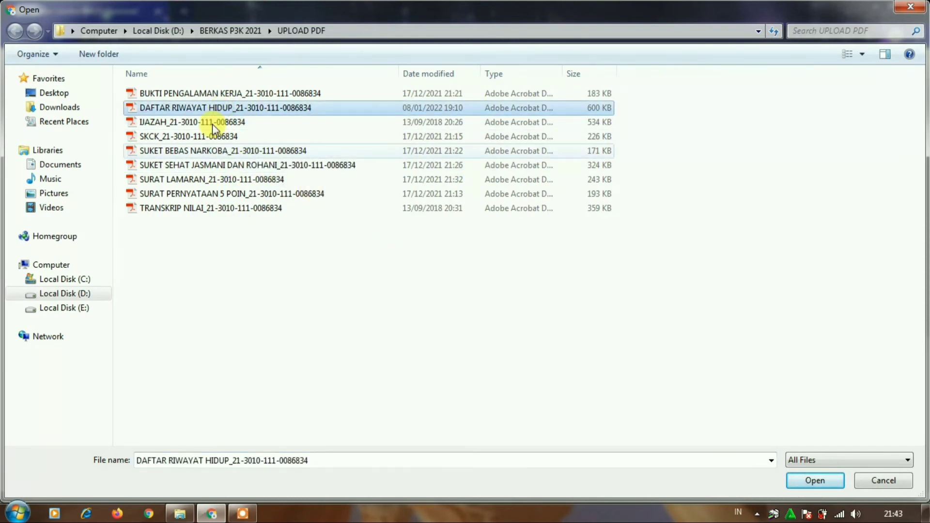
{"action": "left_click", "coordinate": [815, 481]}
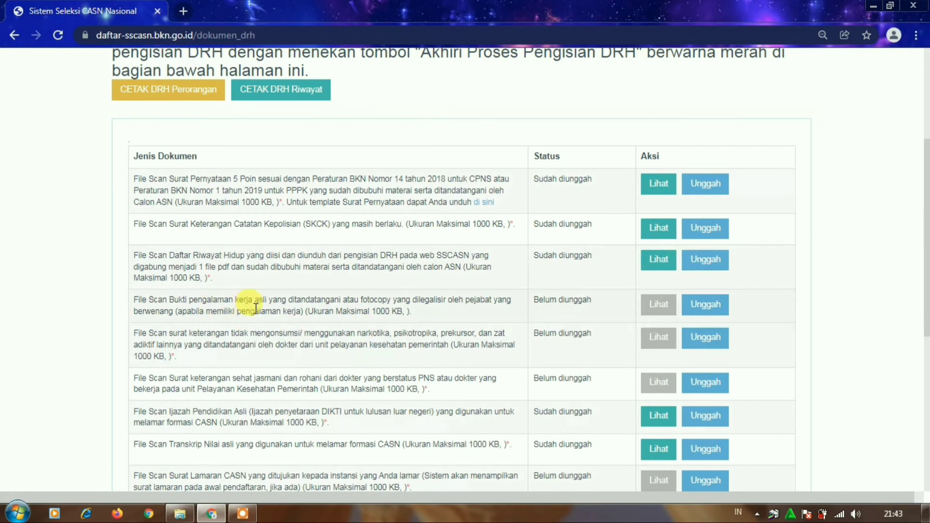
- Upload the BUKTI PENGALAMAN KERJA PDF from the UPLOAD PDF folder as the Bukti pengalaman kerja document
{"action": "scroll", "coordinate": [255, 307], "scroll_direction": "down", "scroll_amount": 2}
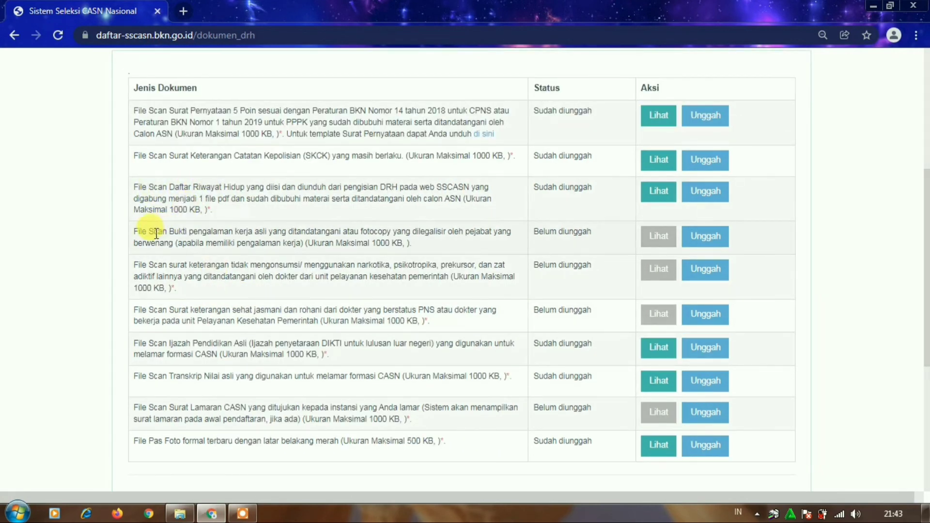
{"action": "left_click", "coordinate": [710, 240]}
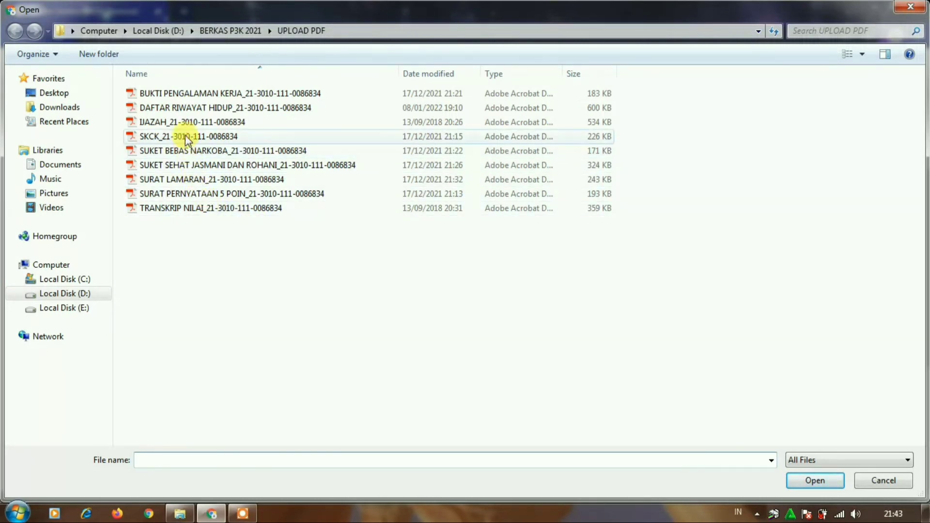
{"action": "left_click", "coordinate": [193, 95]}
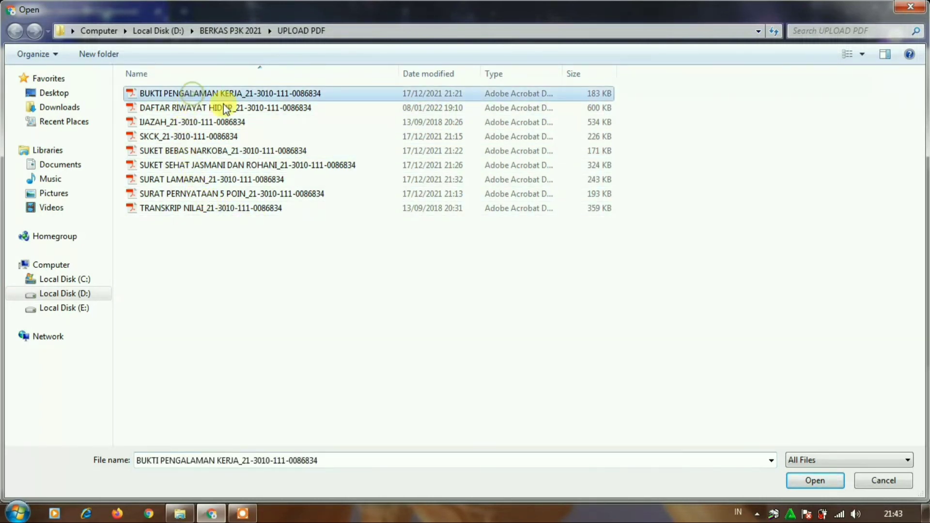
{"action": "left_click", "coordinate": [808, 481]}
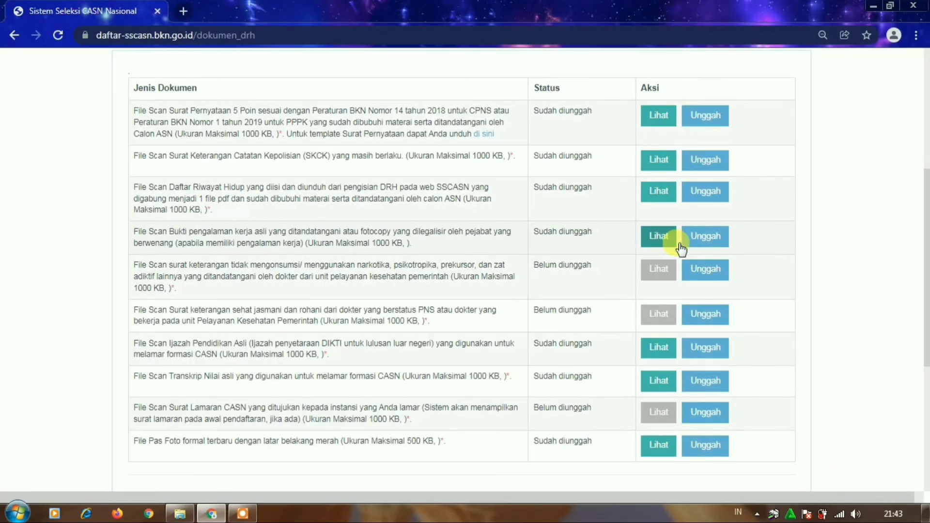
- Upload the SUKET BEBAS NARKOBA PDF as the letter declaring no use of narkotika, psikotropika, prekursor and zat adiktif
{"action": "left_click", "coordinate": [698, 278]}
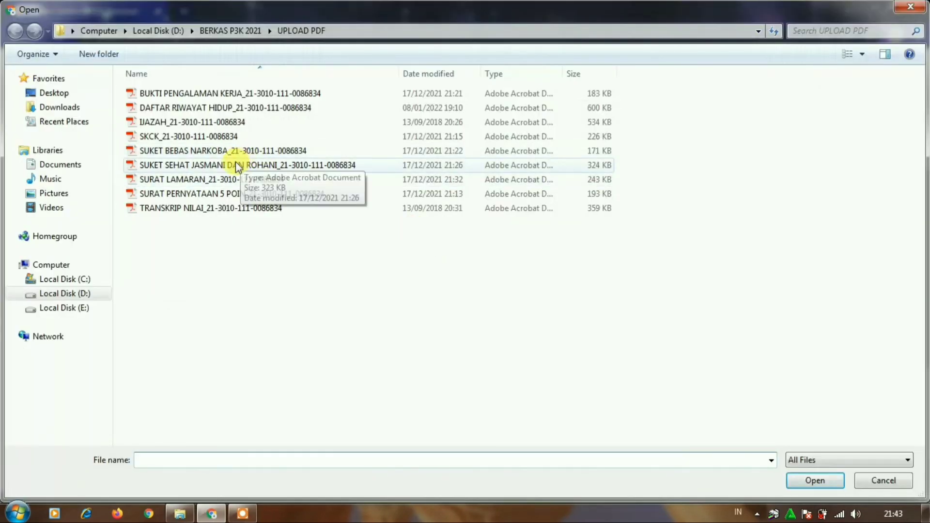
{"action": "left_click", "coordinate": [201, 154]}
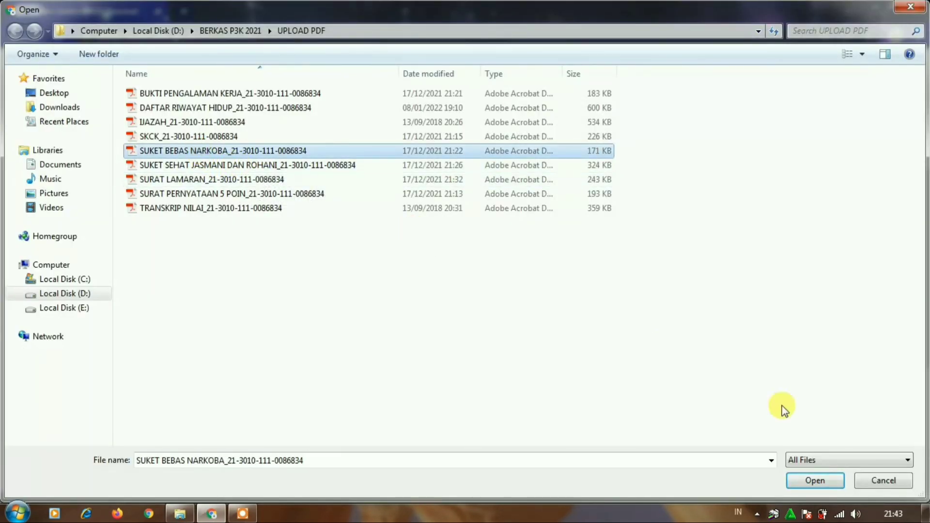
{"action": "left_click", "coordinate": [805, 482]}
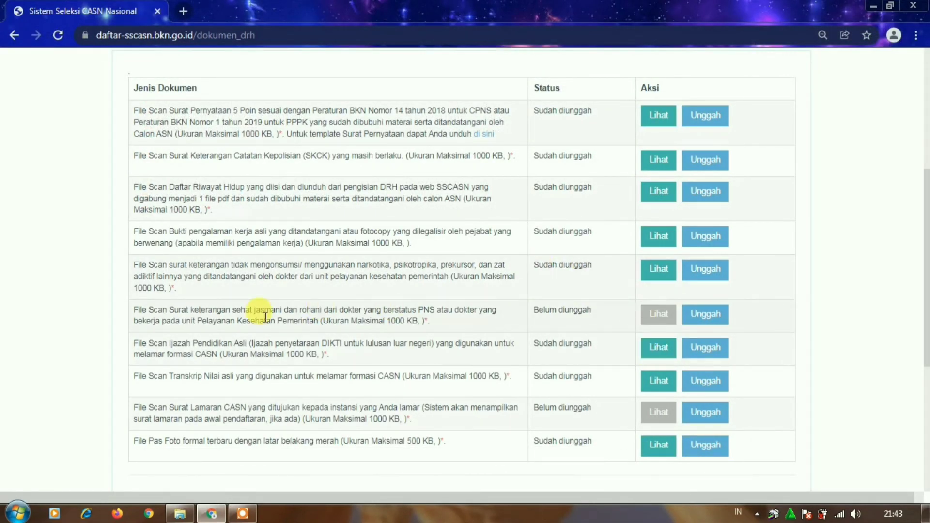
- Upload the SUKET SEHAT JASMANI DAN ROHANI PDF as the Surat keterangan sehat jasmani dan rohani document
{"action": "left_click", "coordinate": [704, 317]}
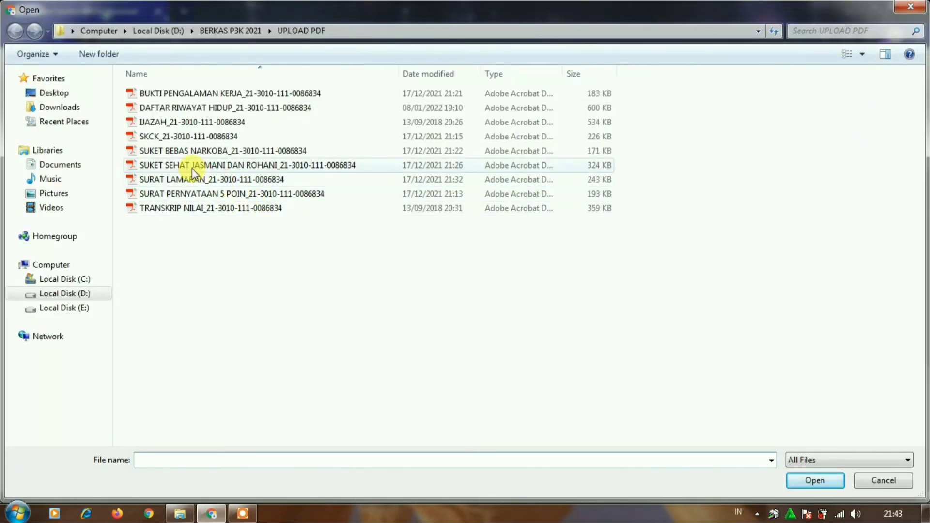
{"action": "left_click", "coordinate": [190, 165]}
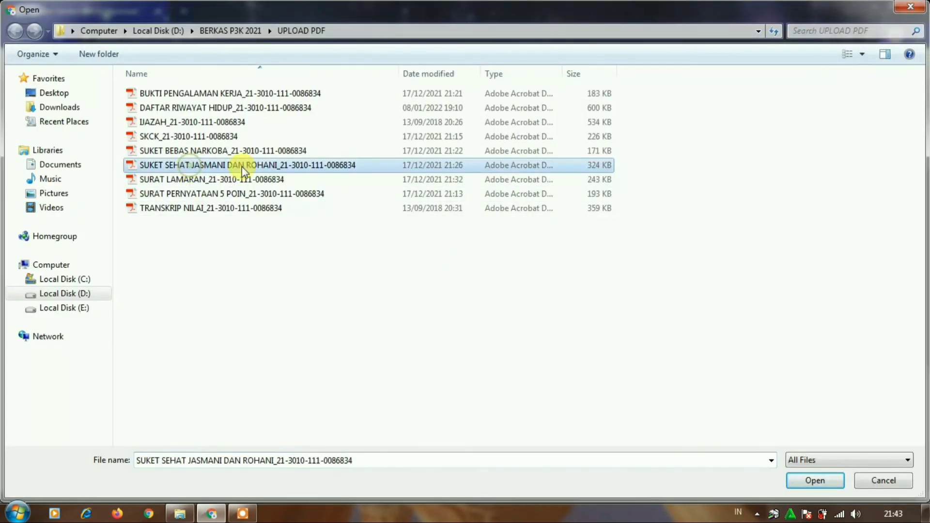
{"action": "left_click", "coordinate": [802, 486]}
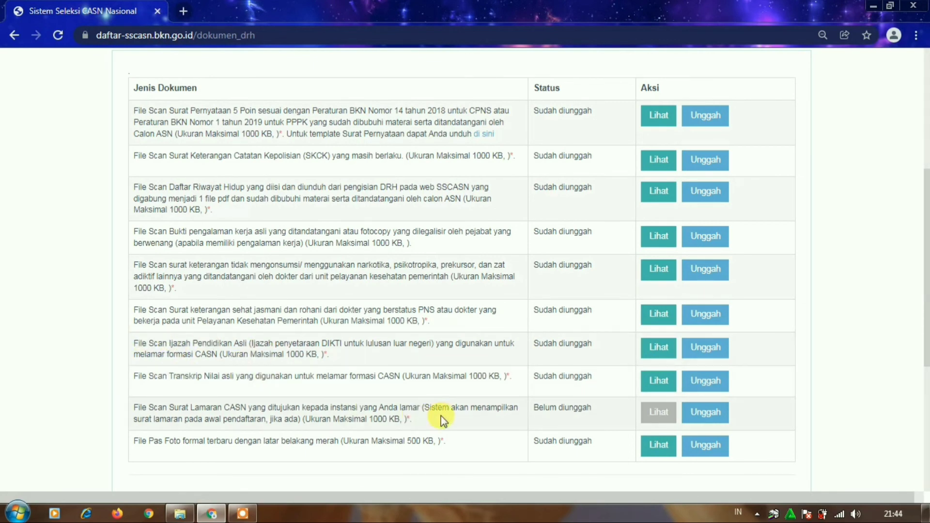
- Upload the SURAT LAMARAN PDF from the UPLOAD PDF folder as the Surat Lamaran CASN document
{"action": "scroll", "coordinate": [440, 415], "scroll_direction": "down", "scroll_amount": 1}
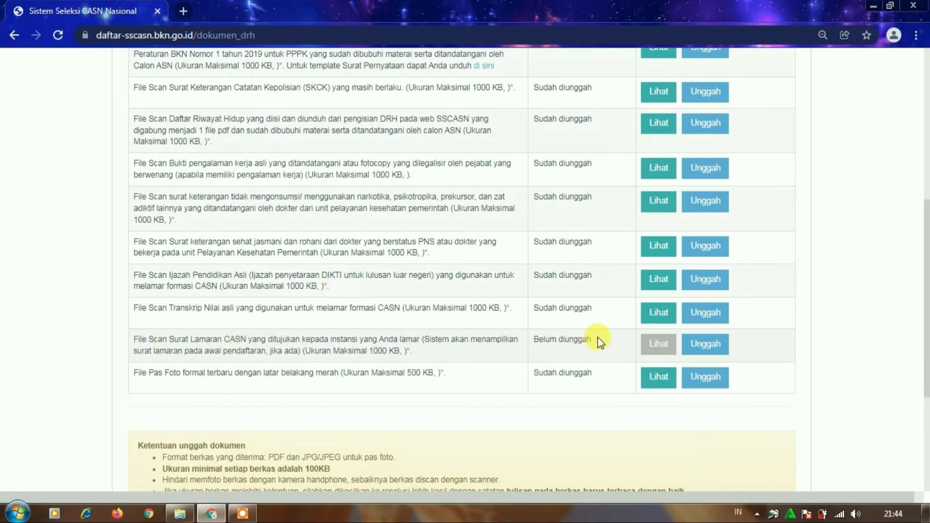
{"action": "left_click", "coordinate": [705, 345]}
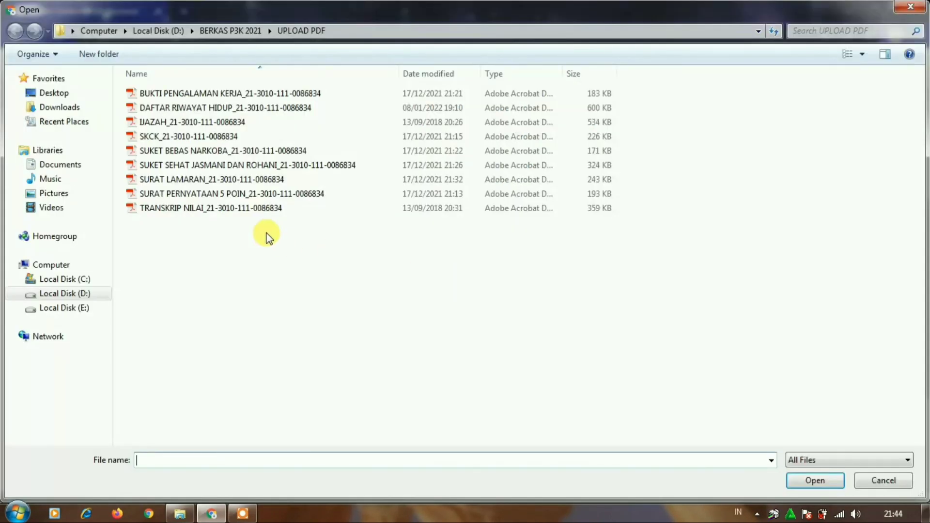
{"action": "left_click", "coordinate": [205, 180]}
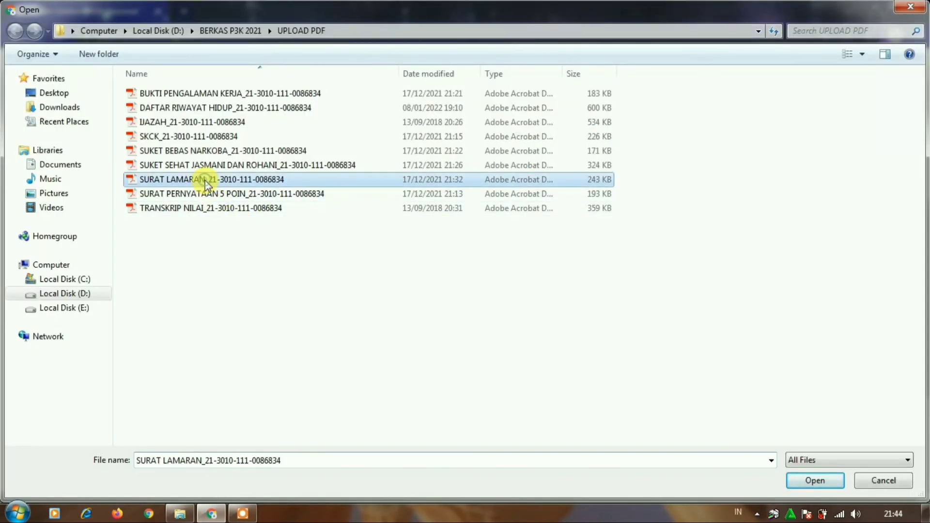
{"action": "left_click", "coordinate": [801, 484]}
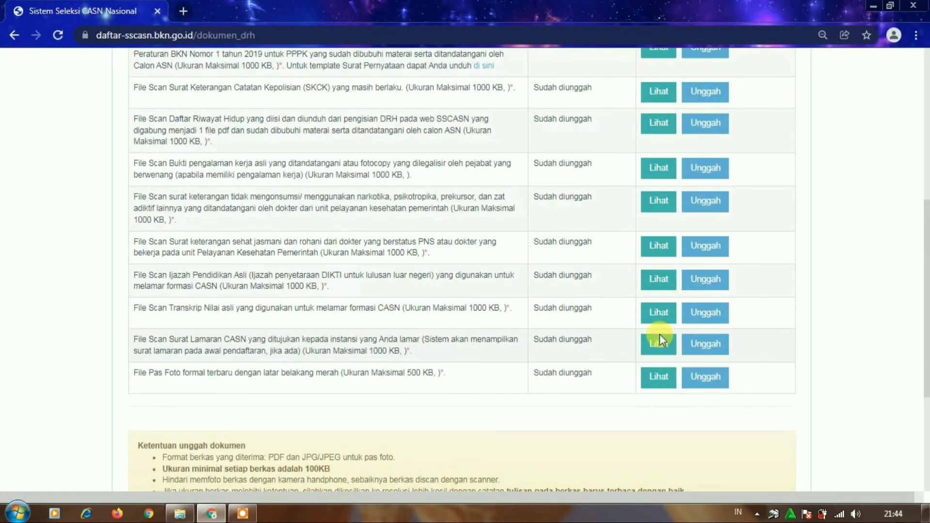
- View the uploaded Pas Foto with its red background and close the preview
{"action": "left_click", "coordinate": [658, 376]}
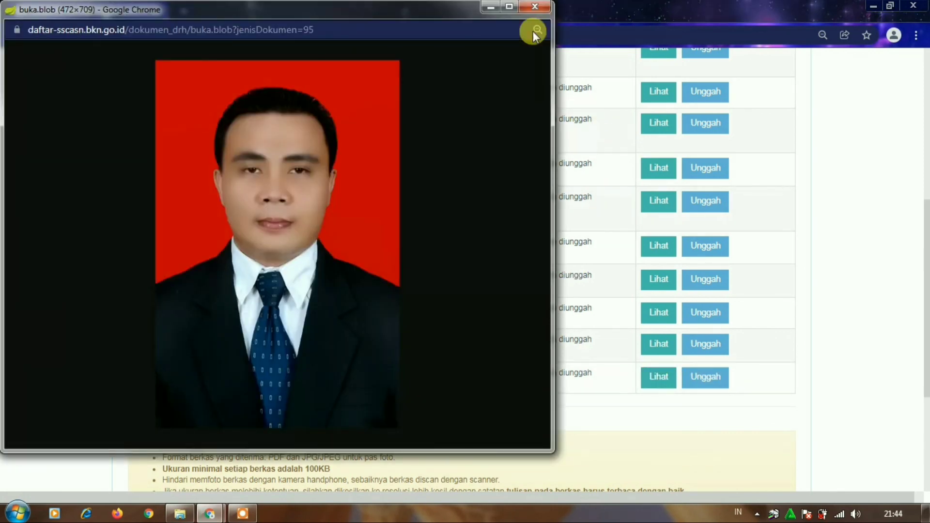
{"action": "left_click", "coordinate": [533, 9]}
{"action": "scroll", "coordinate": [632, 295], "scroll_direction": "up", "scroll_amount": 6}
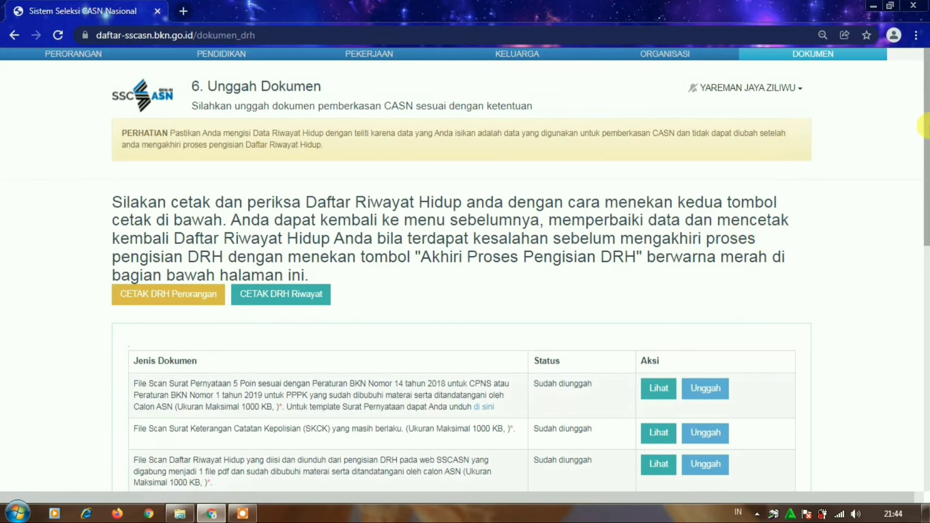
- Review the upload status of every document, the Ketentuan unggah dokumen rules and the options for printing or ending the DRH
{"action": "left_click_drag", "start_coordinate": [924, 165], "coordinate": [923, 377]}
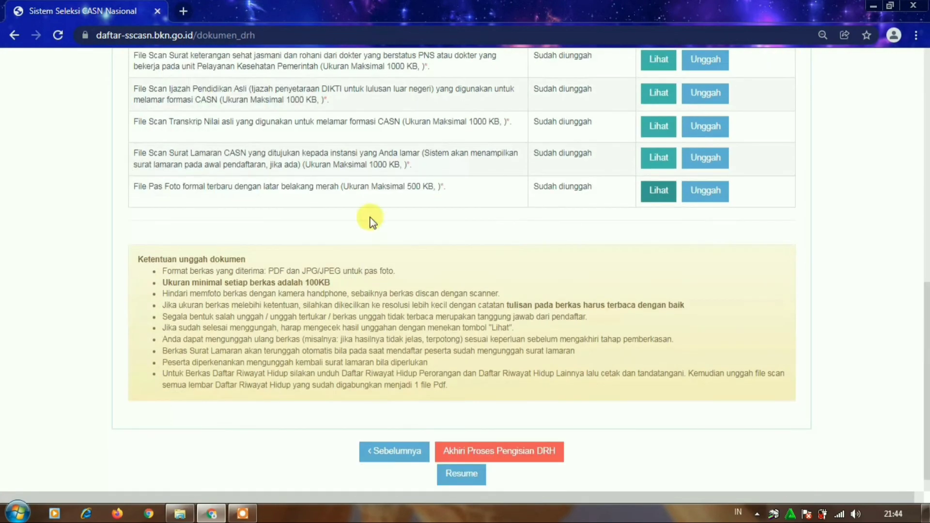
{"action": "scroll", "coordinate": [492, 310], "scroll_direction": "down", "scroll_amount": 1}
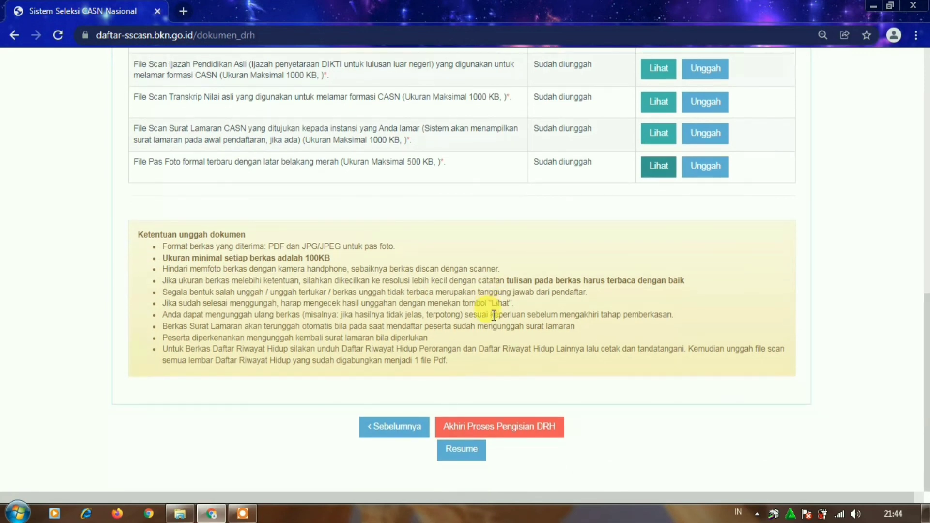
{"action": "scroll", "coordinate": [493, 316], "scroll_direction": "up", "scroll_amount": 12}
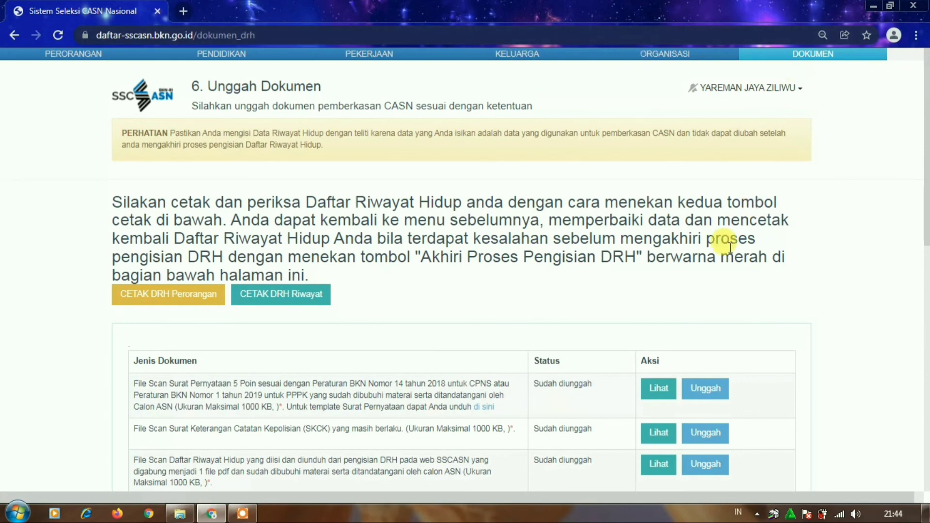
{"action": "scroll", "coordinate": [624, 333], "scroll_direction": "down", "scroll_amount": 10}
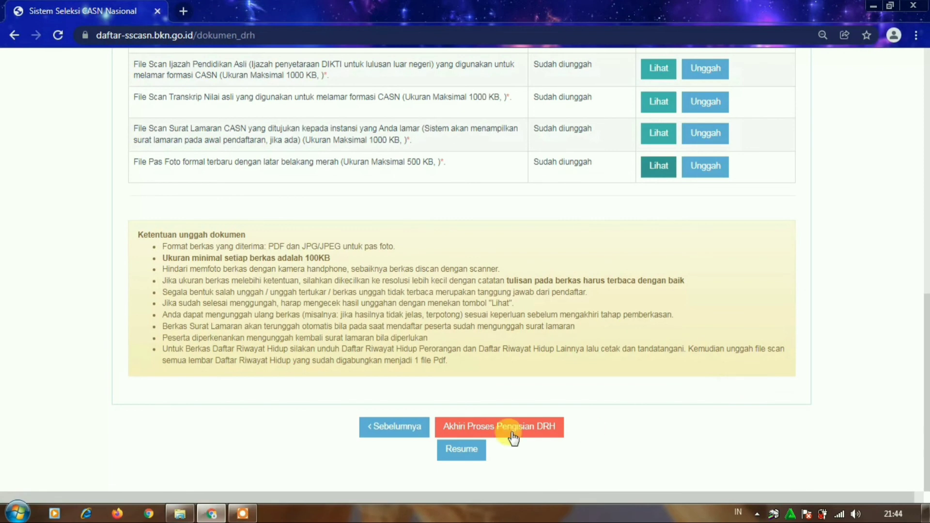
{"action": "scroll", "coordinate": [731, 303], "scroll_direction": "up", "scroll_amount": 7}
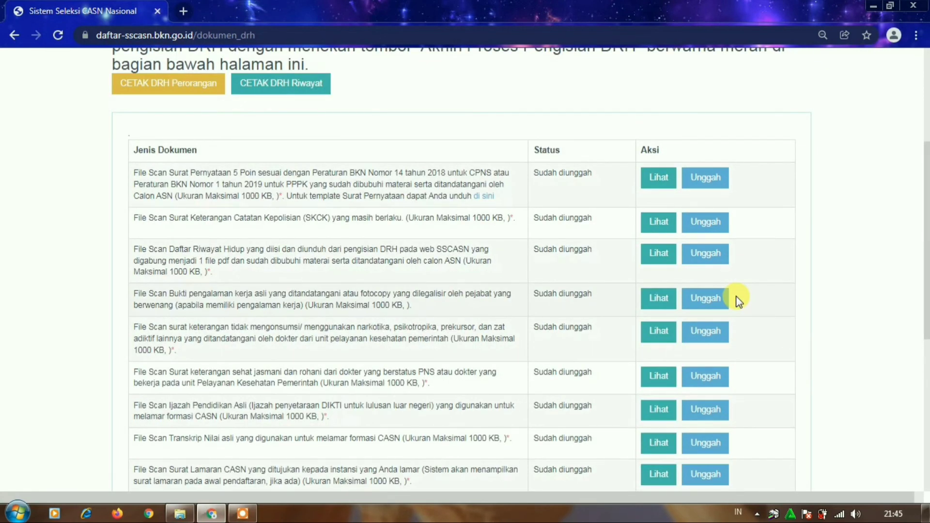
{"action": "scroll", "coordinate": [737, 299], "scroll_direction": "up", "scroll_amount": 3}
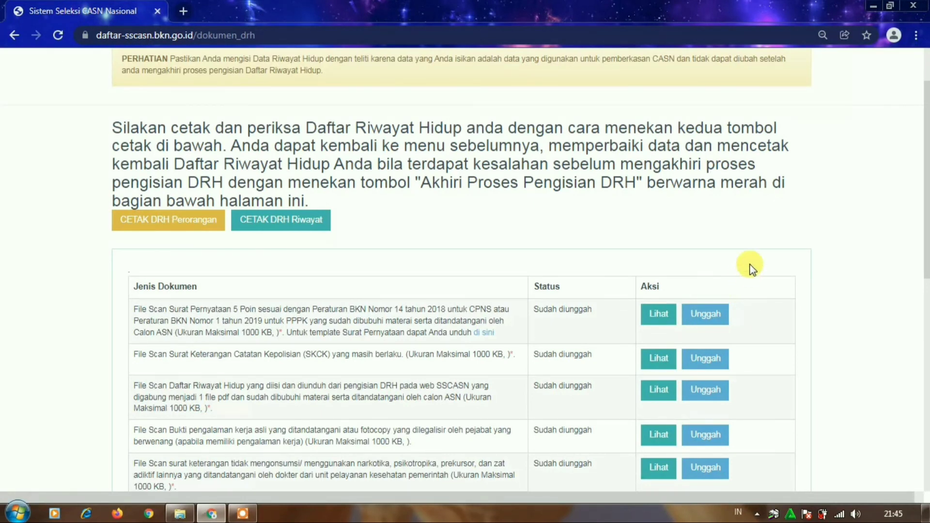
{"action": "left_click_drag", "start_coordinate": [925, 196], "coordinate": [925, 290]}
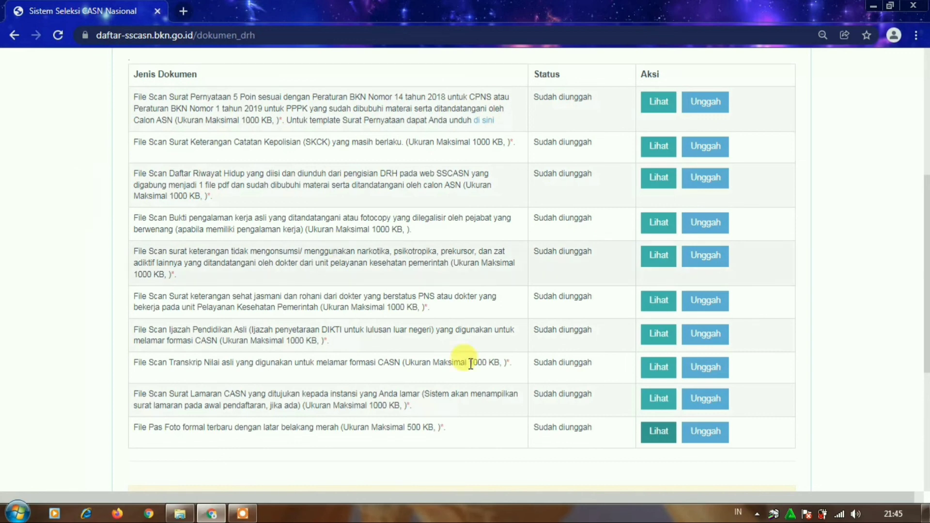
{"action": "scroll", "coordinate": [374, 441], "scroll_direction": "down", "scroll_amount": 3}
{"action": "scroll", "coordinate": [375, 441], "scroll_direction": "down", "scroll_amount": 3}
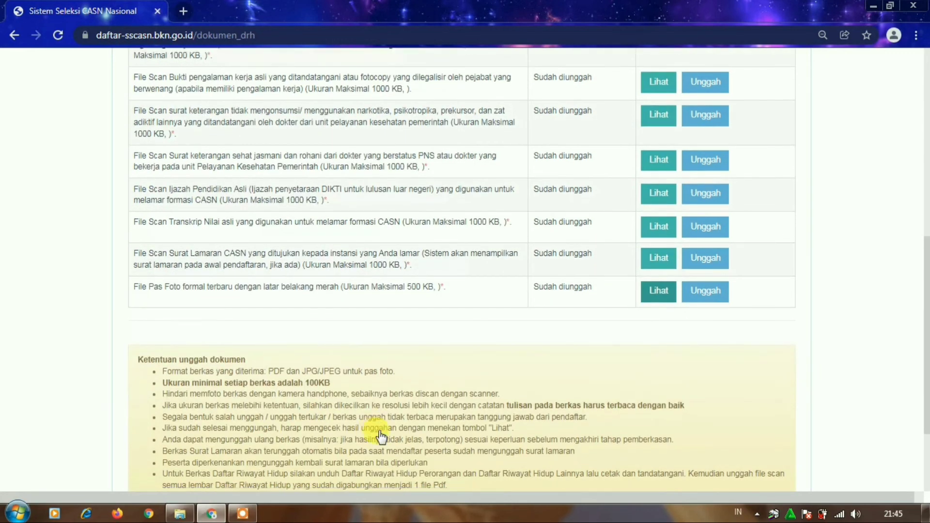
{"action": "scroll", "coordinate": [366, 254], "scroll_direction": "up", "scroll_amount": 6}
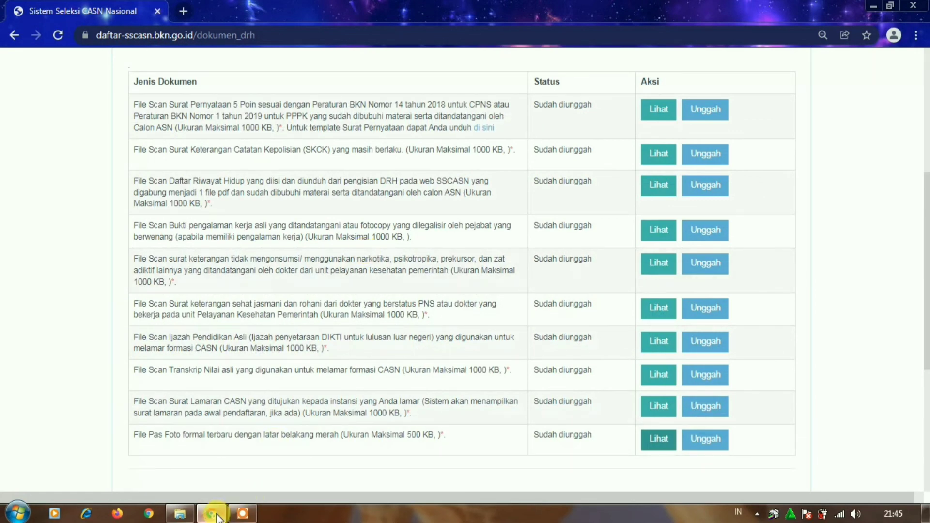
{"action": "left_click", "coordinate": [242, 513]}
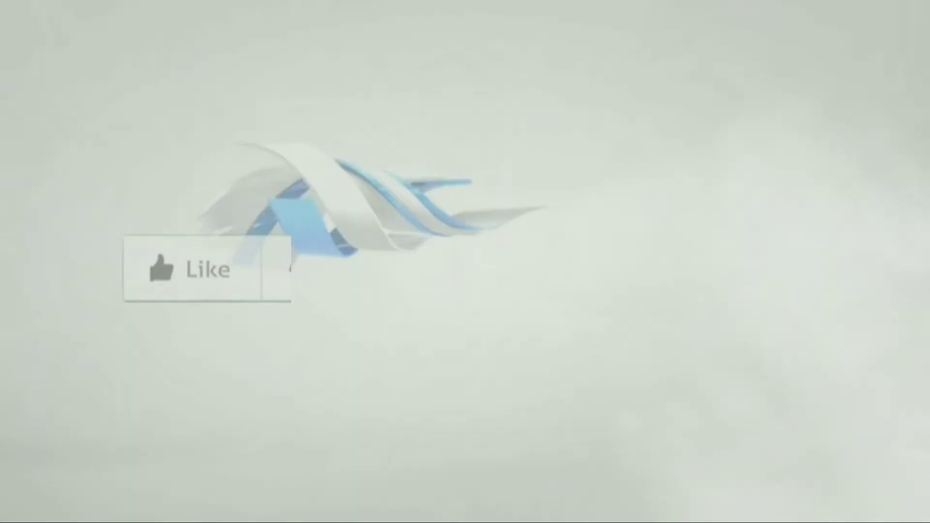